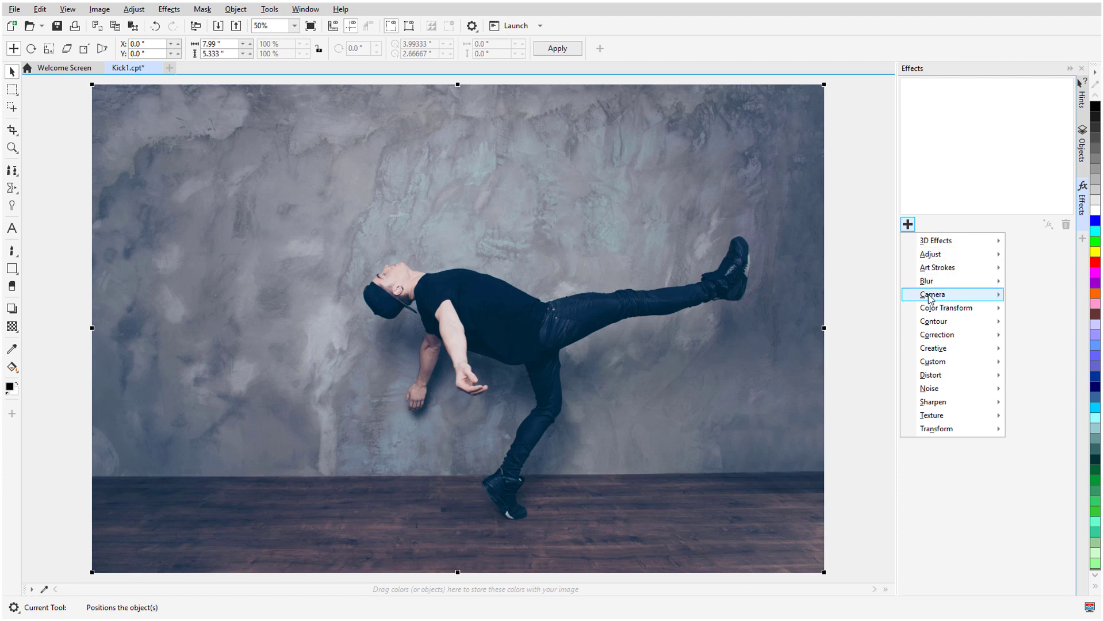
# Add a Colorize camera effect to the photo with hue 243 and saturation 71.
pyautogui.moveTo(926, 294)
pyautogui.click(871, 299)
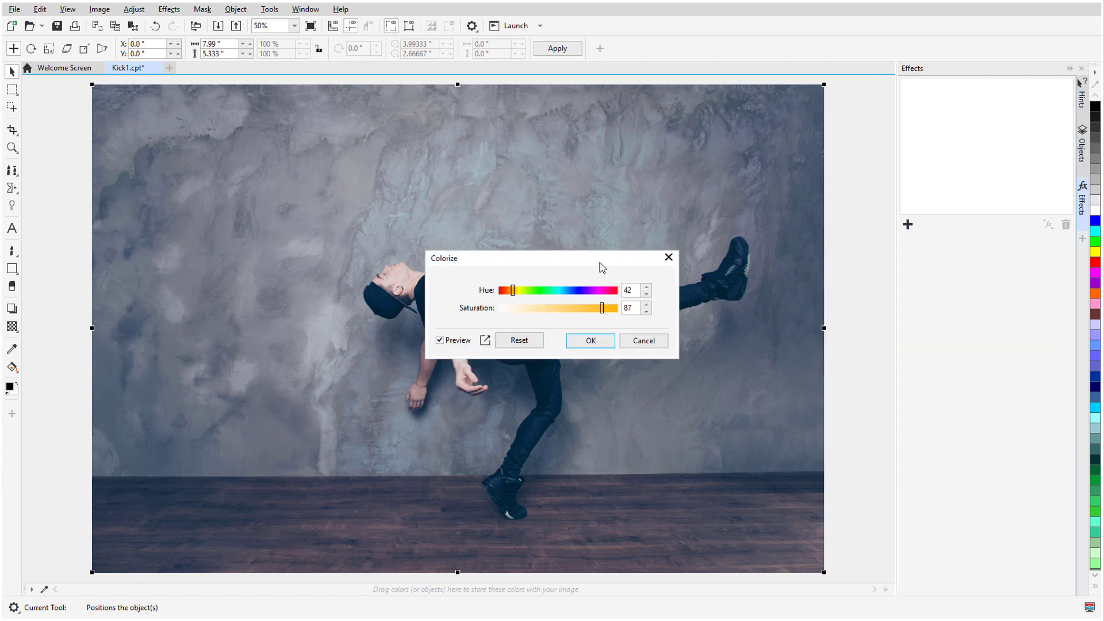
pyautogui.moveTo(568, 258); pyautogui.dragTo(695, 410)
pyautogui.click(706, 444)
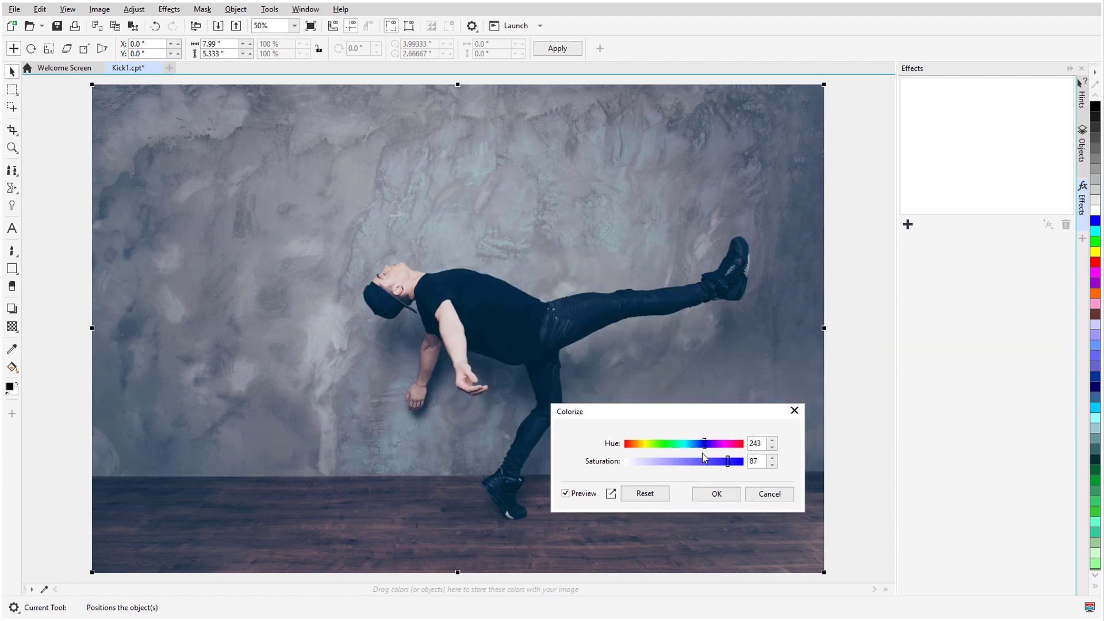
pyautogui.click(708, 461)
pyautogui.click(717, 494)
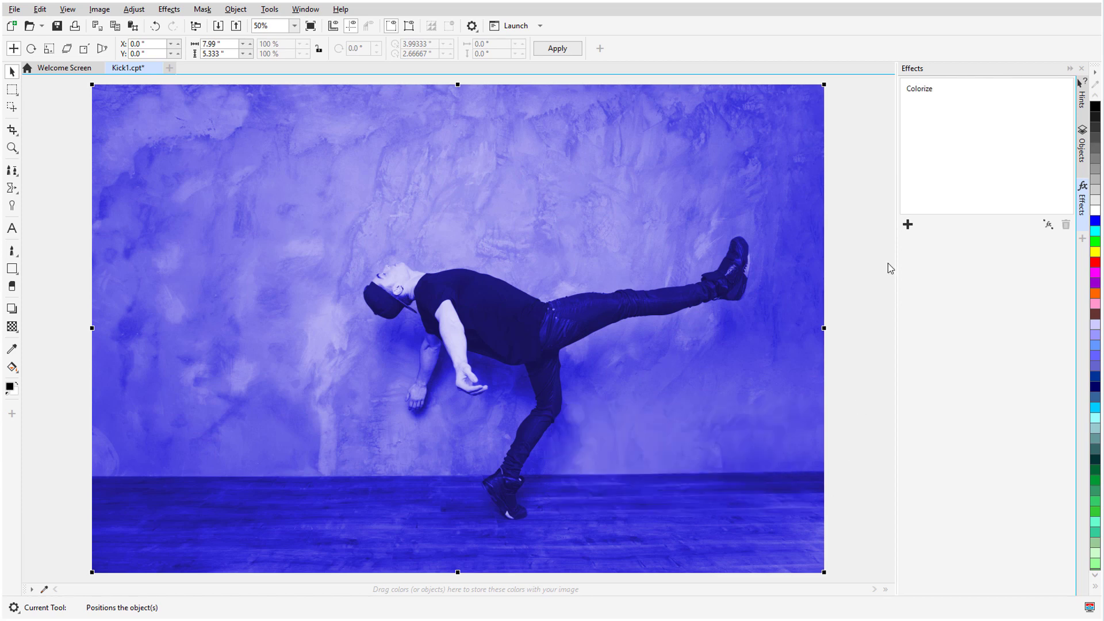
# Add a Watercolor art stroke effect with brush size 3, granulation 22, water amount 20, bleed 21 and brightness 17.
pyautogui.click(908, 224)
pyautogui.moveTo(945, 267)
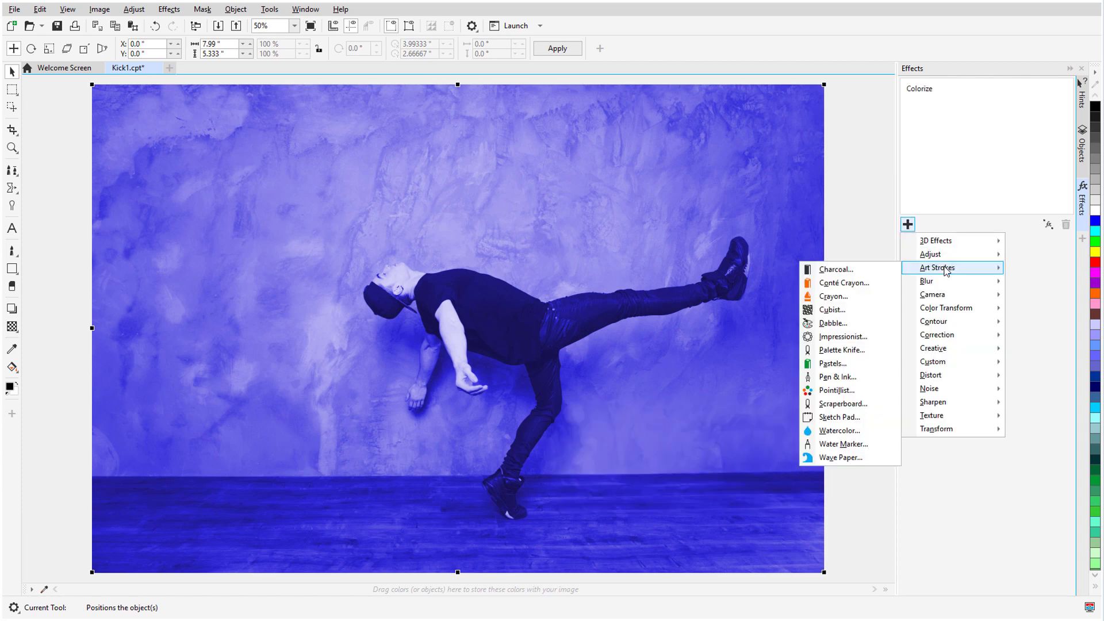
pyautogui.click(870, 433)
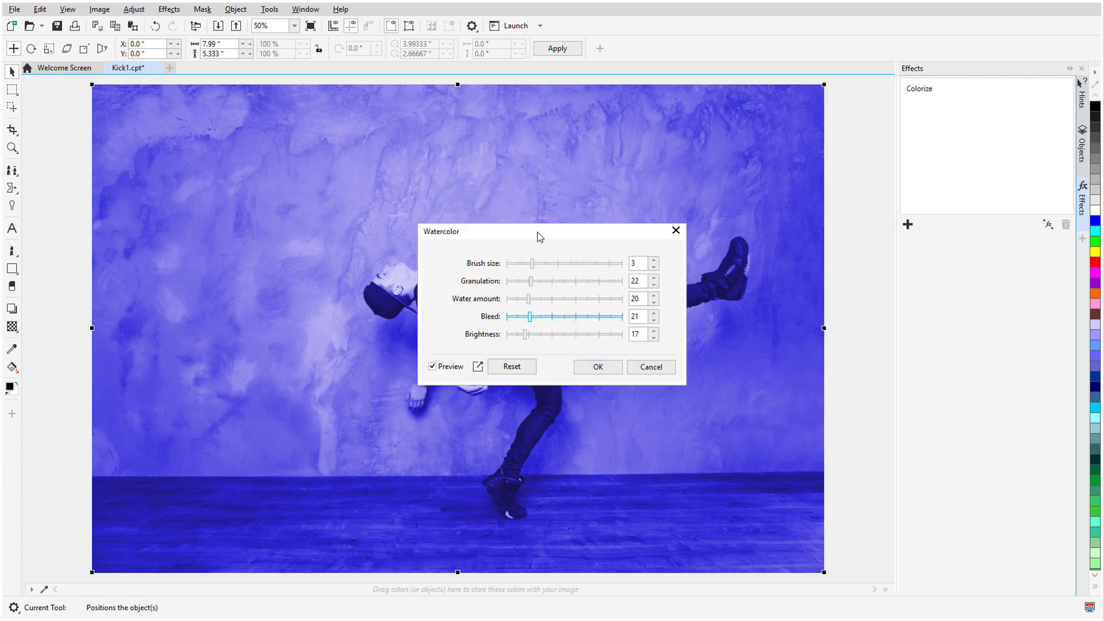
pyautogui.moveTo(539, 237); pyautogui.dragTo(715, 378)
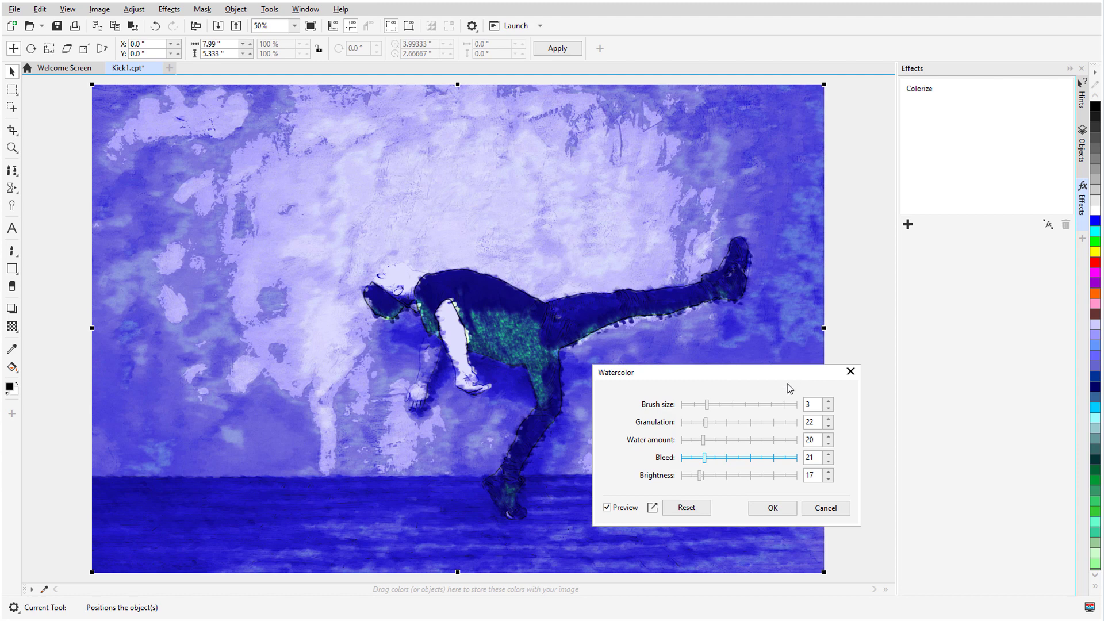
pyautogui.click(770, 508)
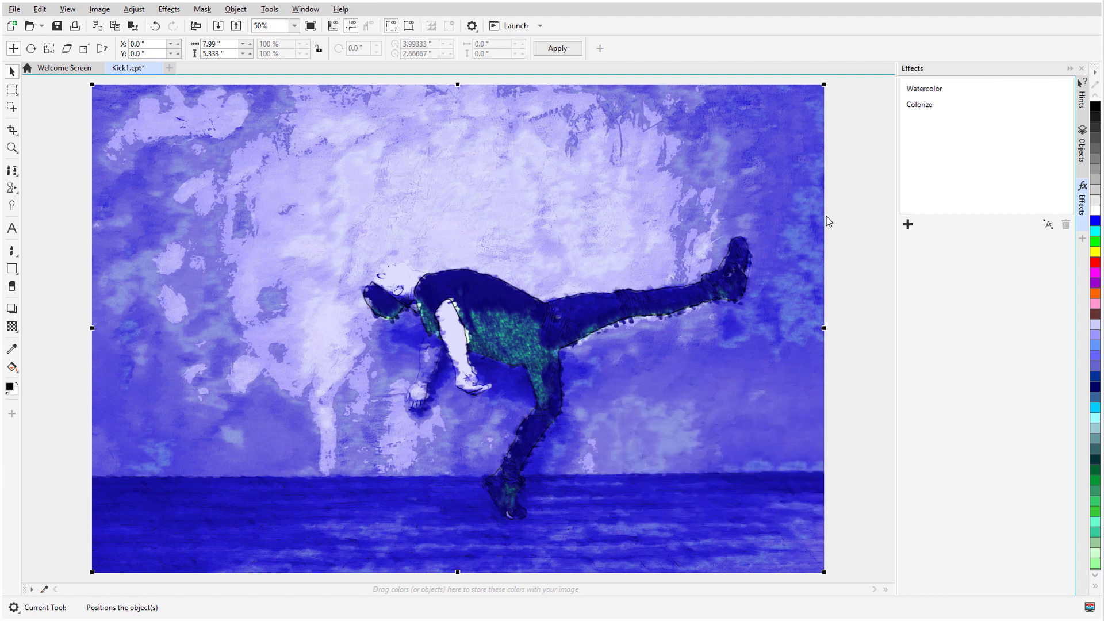
# Compare the image with the Colorize and Watercolor effects each hidden, and show both effects again.
pyautogui.moveTo(930, 105)
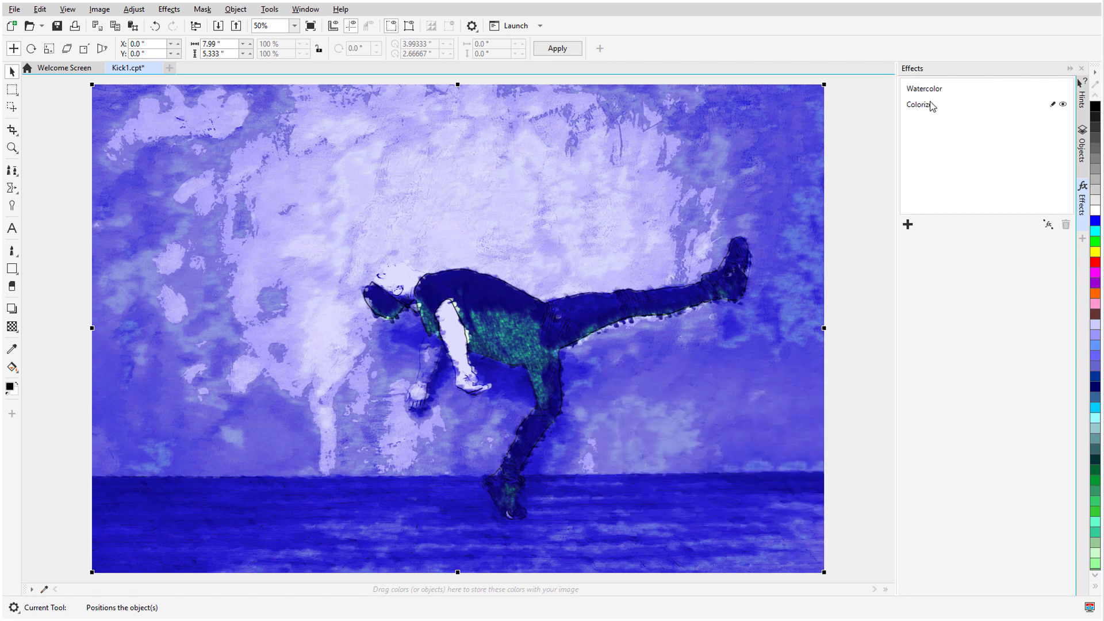
pyautogui.click(1063, 106)
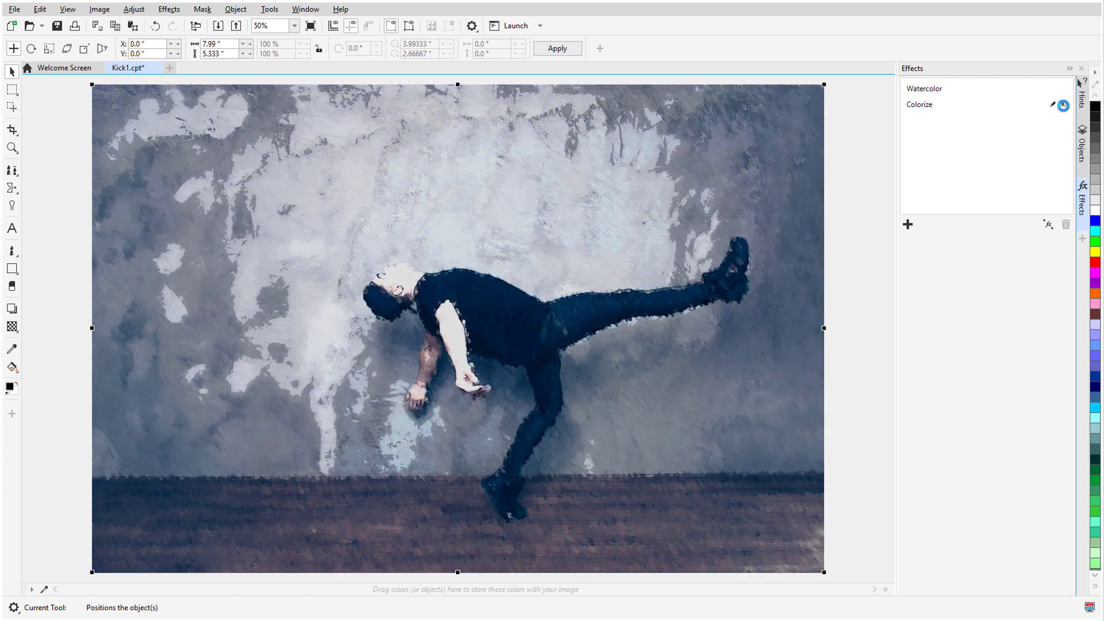
pyautogui.click(1062, 90)
pyautogui.click(1062, 105)
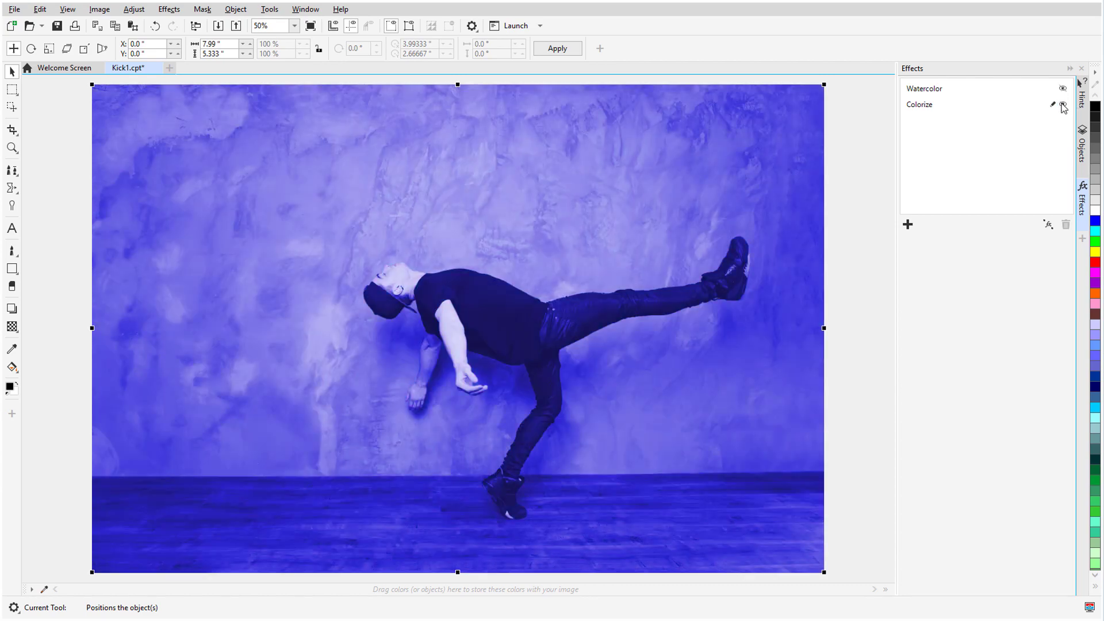
pyautogui.click(1063, 90)
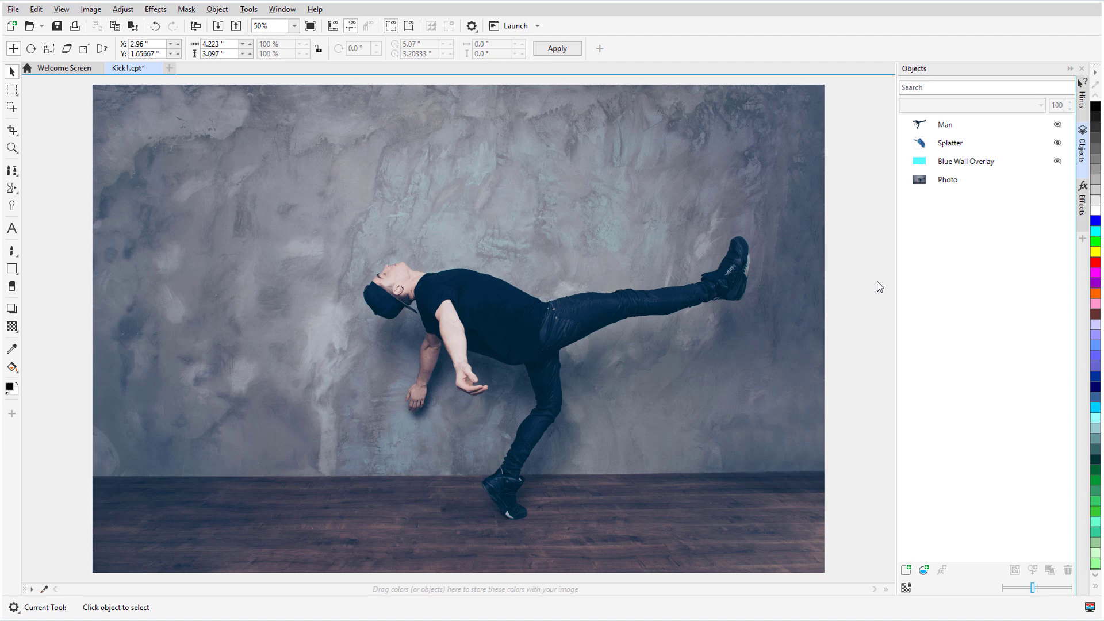
# Preview the Blue Wall Overlay, Splatter and Man objects by showing them one after another, and hide all three again.
pyautogui.click(1058, 161)
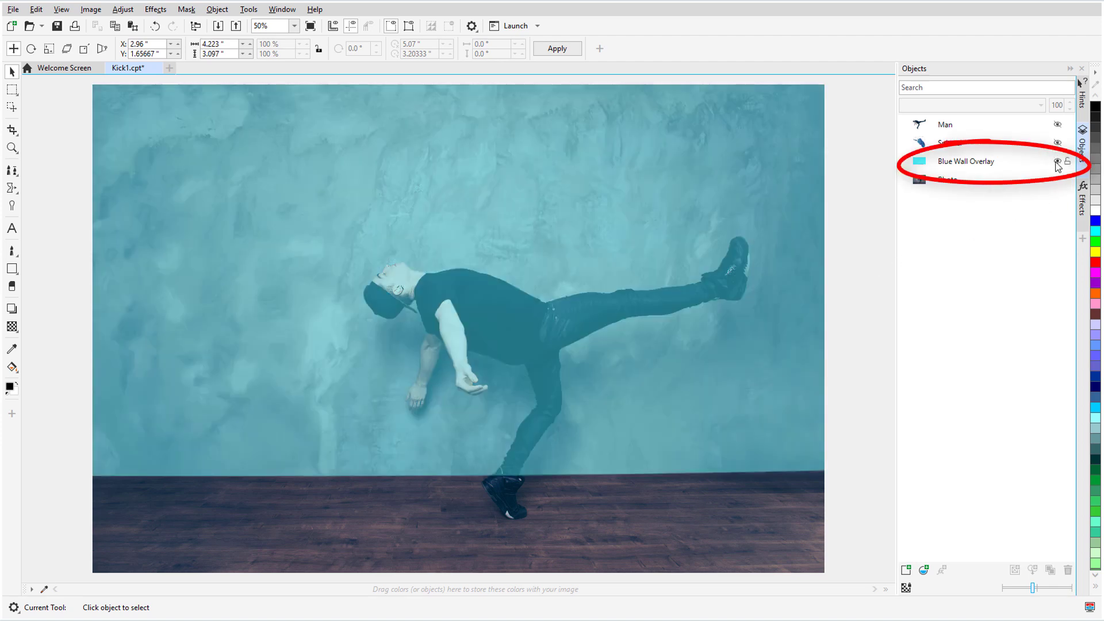
pyautogui.click(1057, 143)
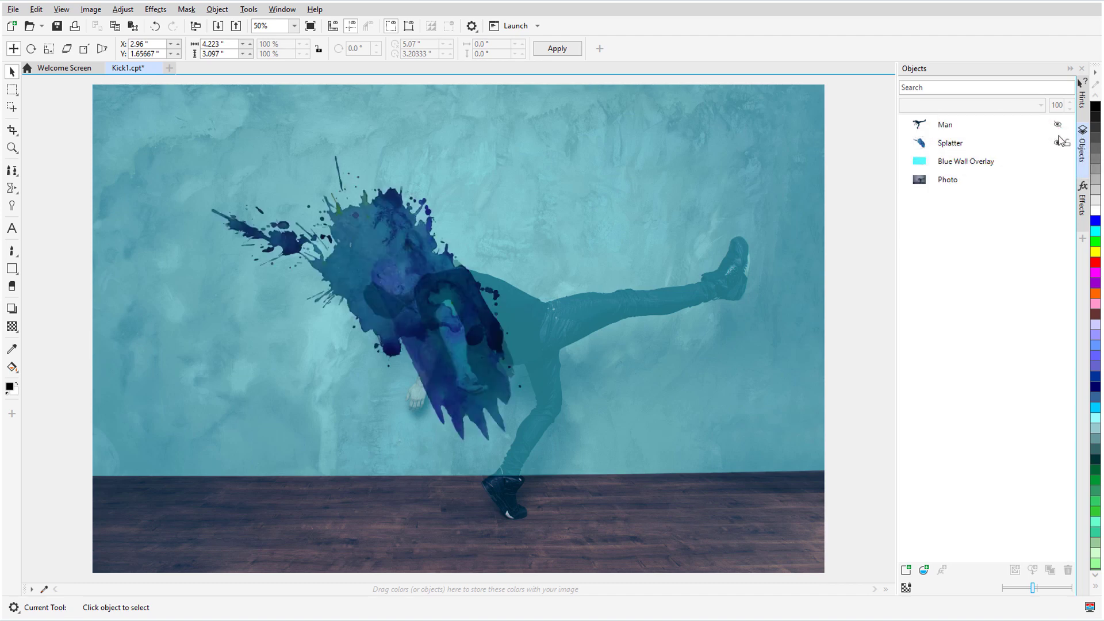
pyautogui.click(1057, 124)
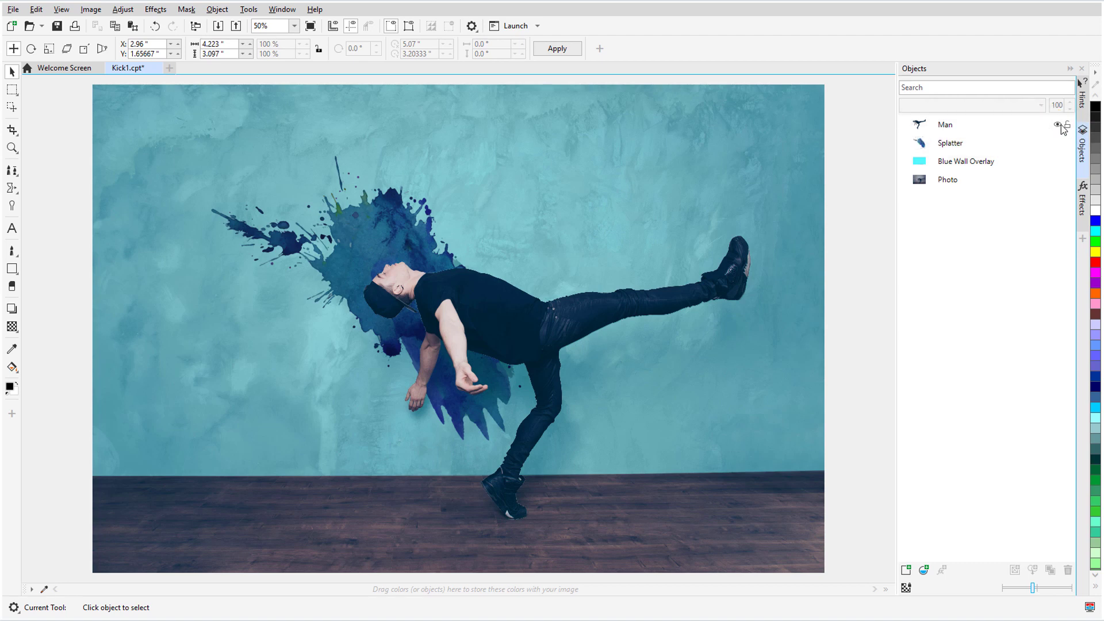
pyautogui.click(1057, 124)
pyautogui.click(1057, 143)
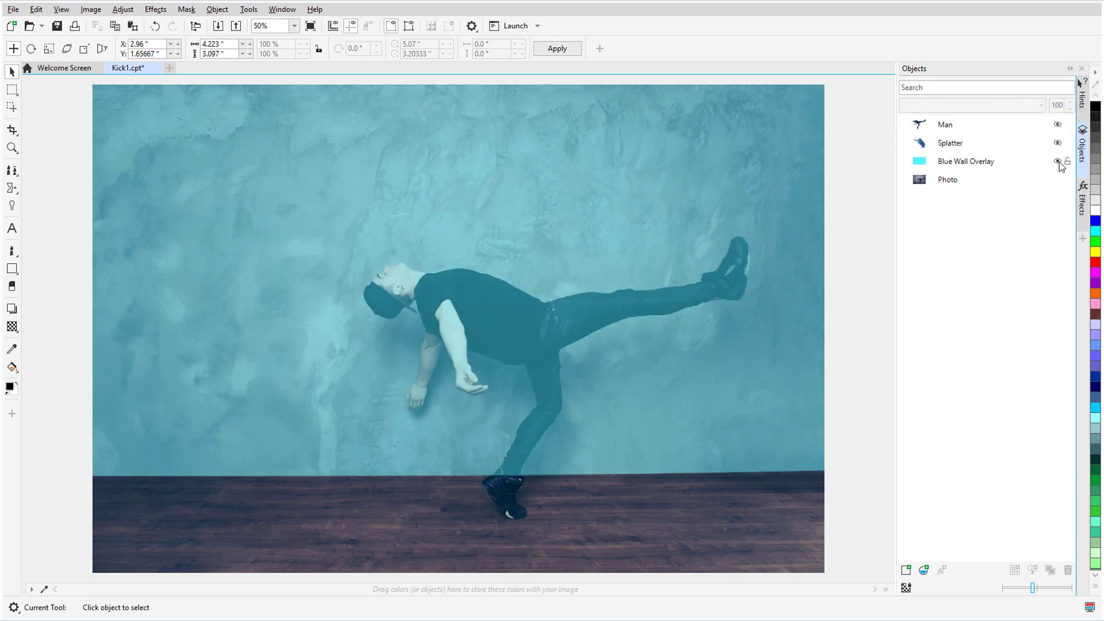
pyautogui.click(1057, 161)
# Try a direct Colorize effect with hue 11 and saturation 50 on the Photo object, and undo it.
pyautogui.click(950, 181)
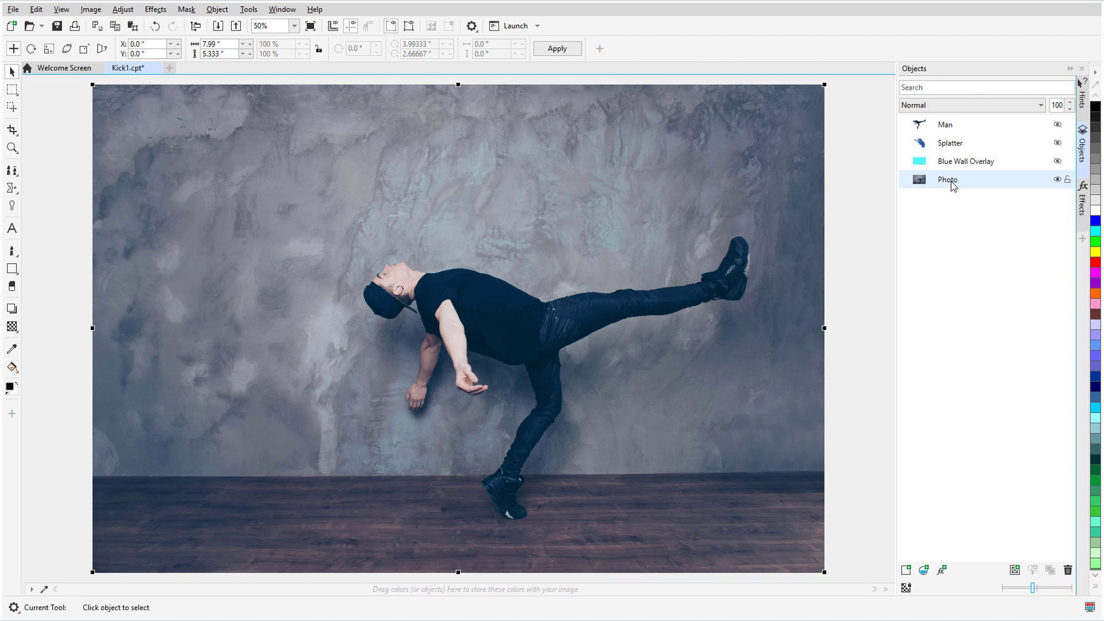
pyautogui.click(155, 9)
pyautogui.moveTo(216, 83)
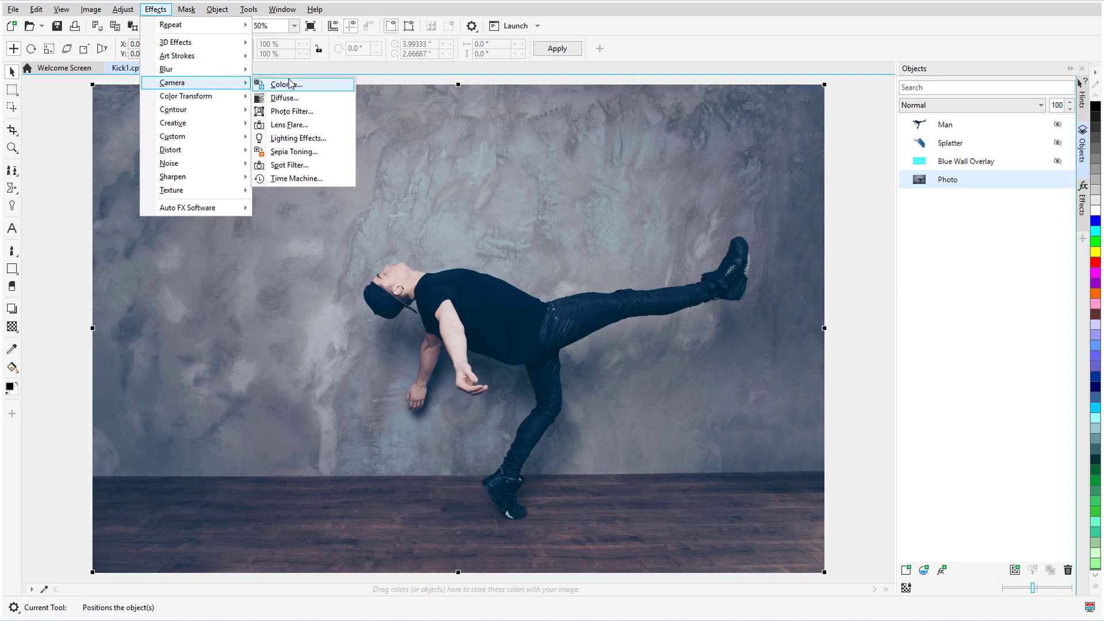
pyautogui.click(310, 85)
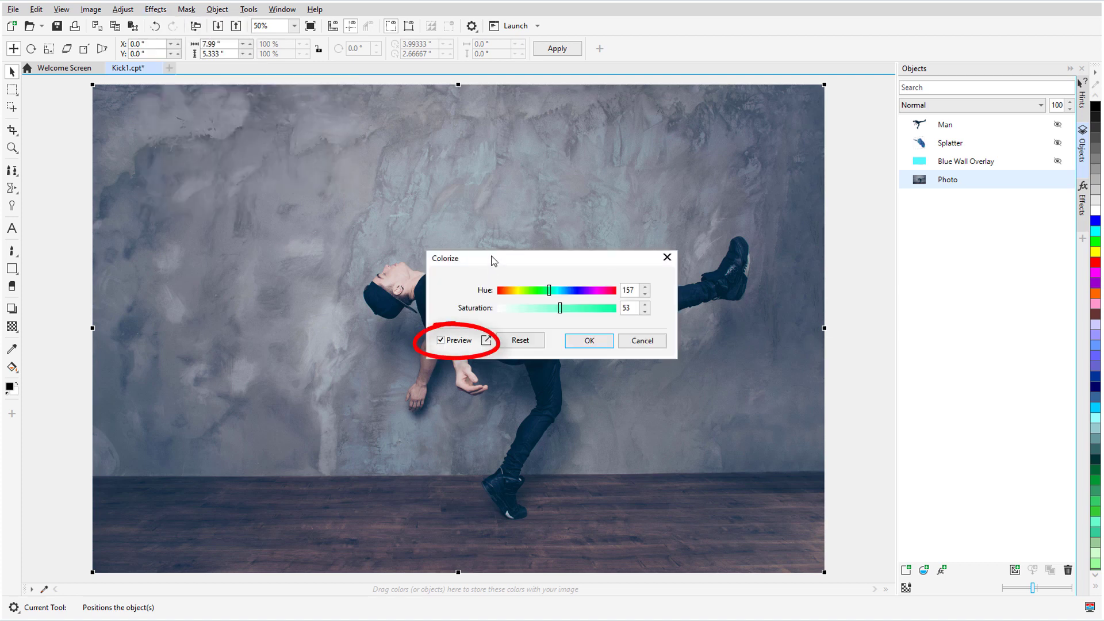
pyautogui.moveTo(493, 260); pyautogui.dragTo(629, 350)
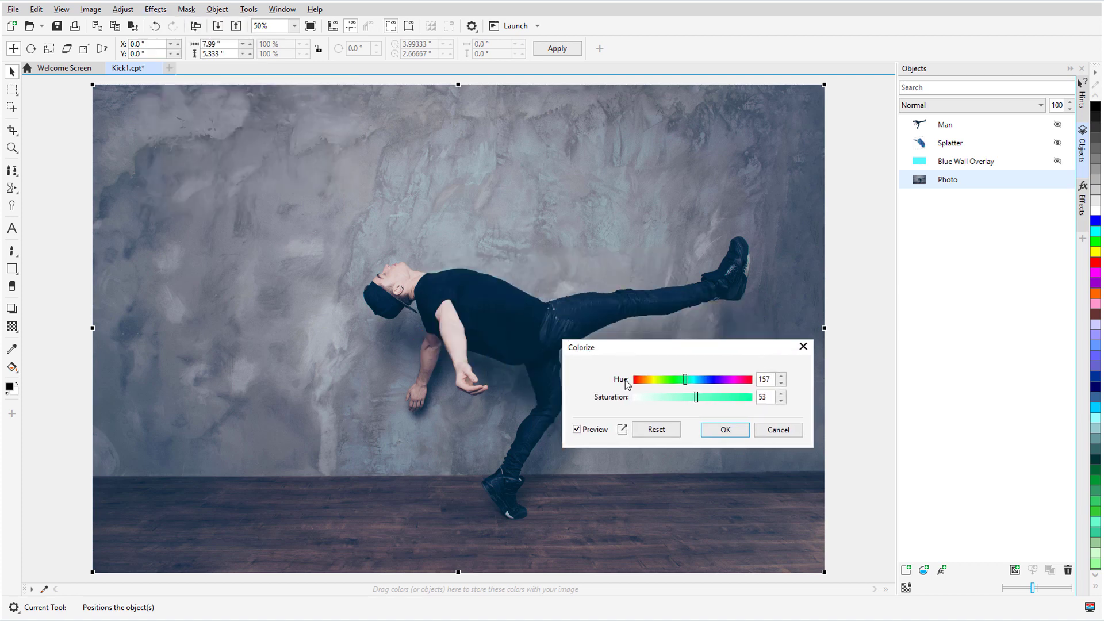
pyautogui.click(637, 380)
pyautogui.moveTo(695, 397); pyautogui.dragTo(692, 398)
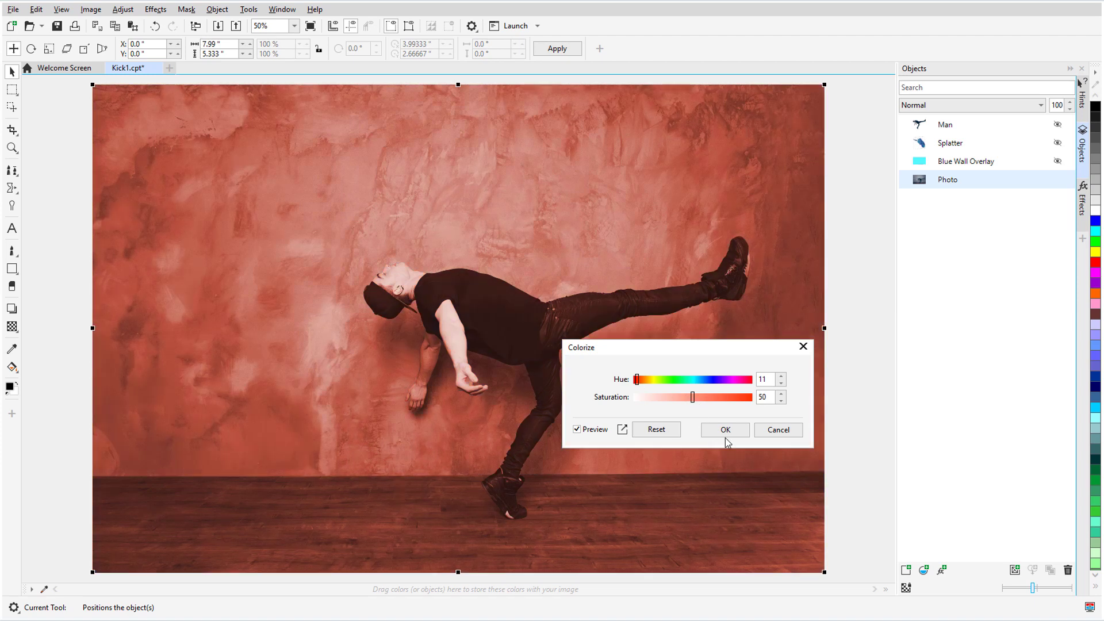
pyautogui.click(724, 431)
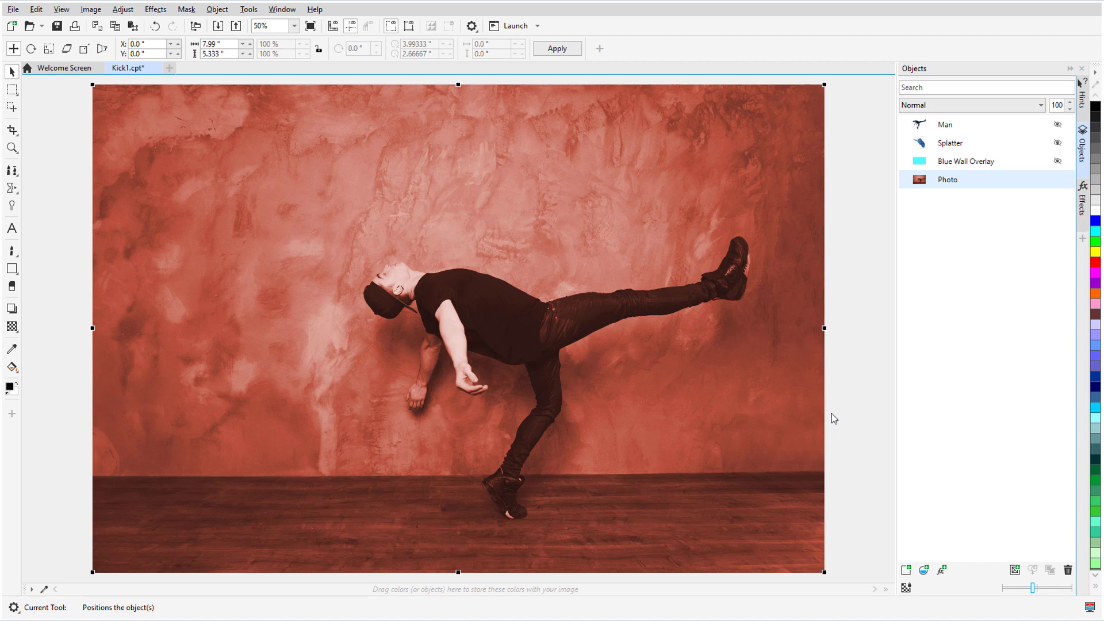
pyautogui.hotkey('ctrl', 'z')
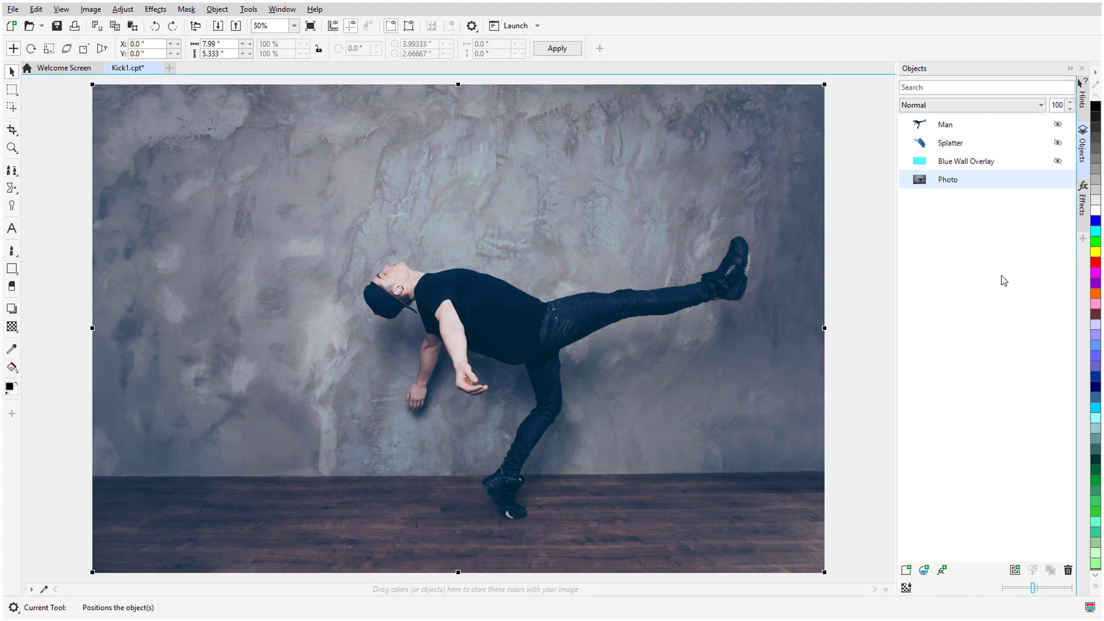
# Add a non-destructive Colorize camera effect to the Photo object with hue 243 and saturation 71.
pyautogui.click(1083, 207)
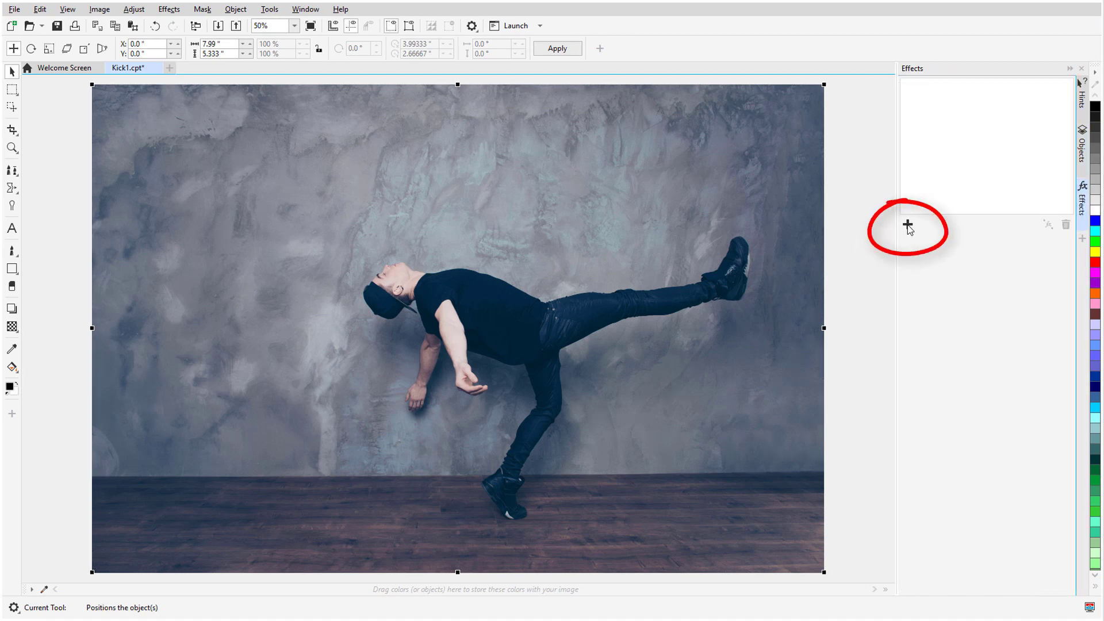
pyautogui.click(908, 225)
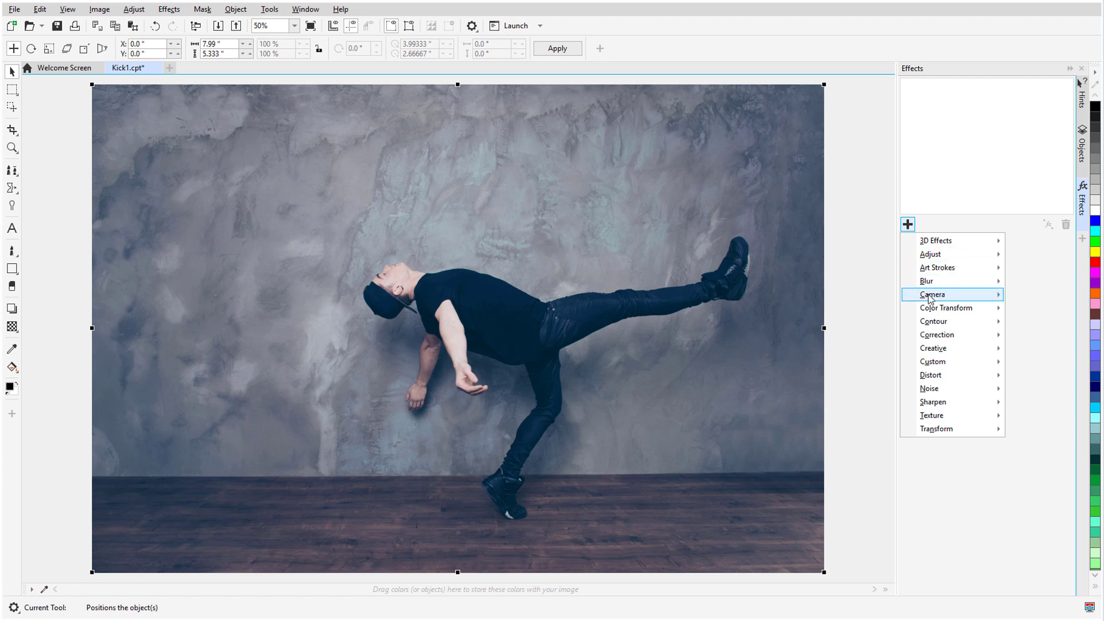
pyautogui.moveTo(931, 296)
pyautogui.click(871, 297)
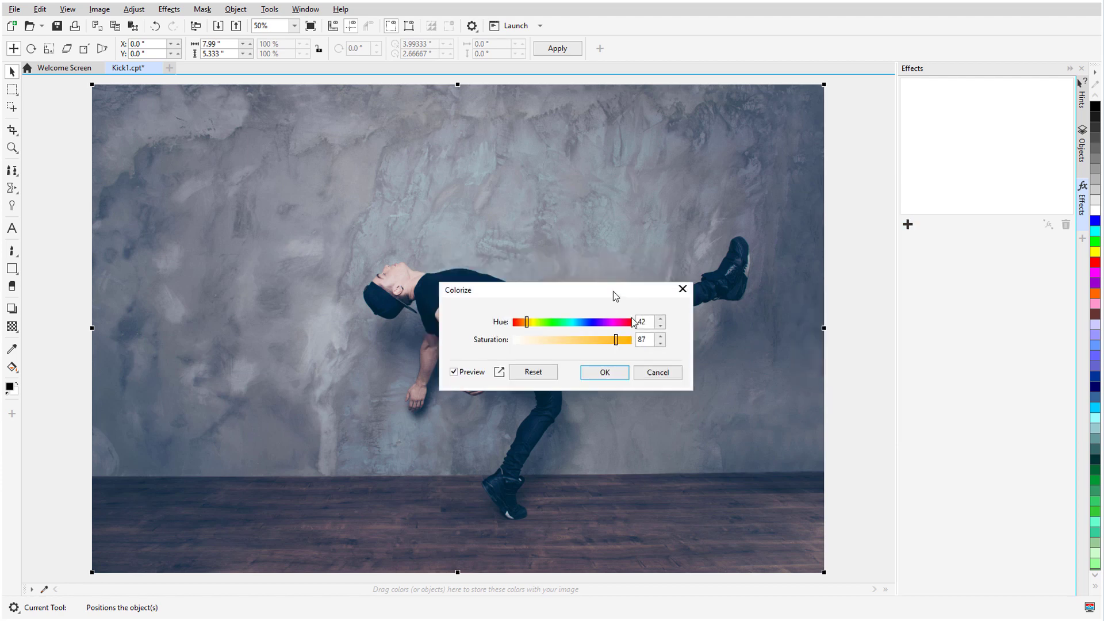
pyautogui.moveTo(613, 290); pyautogui.dragTo(730, 414)
pyautogui.click(705, 444)
pyautogui.click(708, 461)
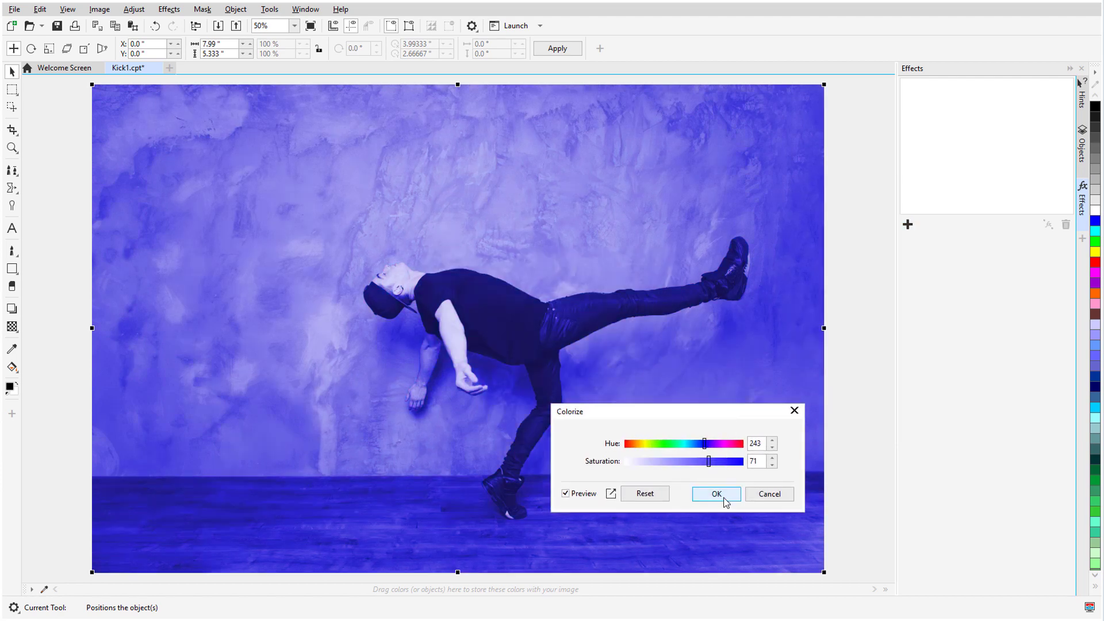
pyautogui.click(717, 494)
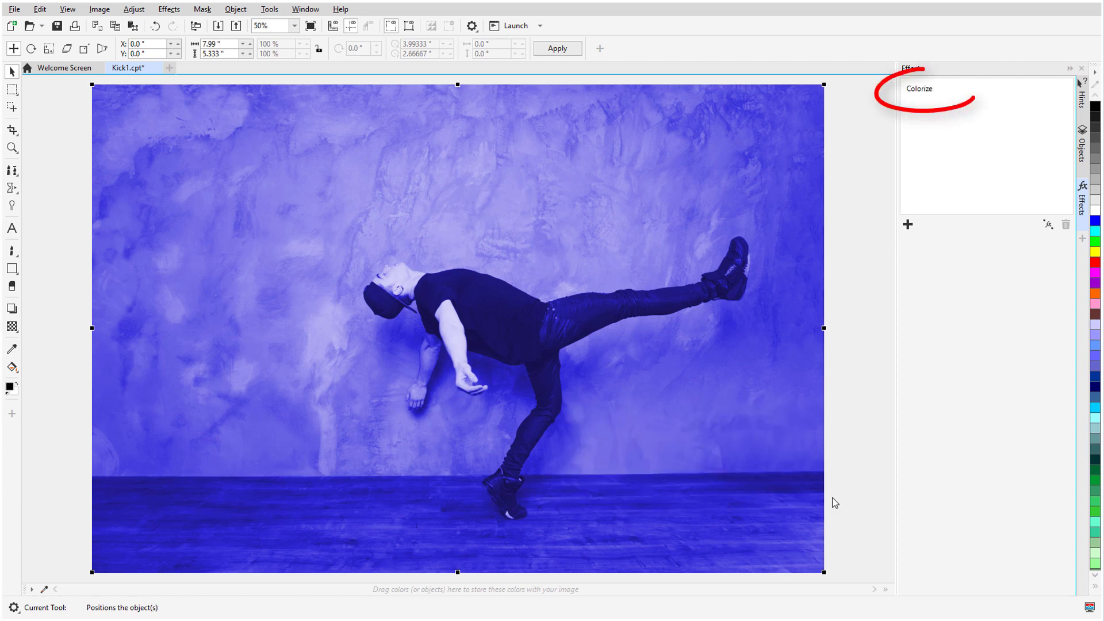
# Add a non-destructive Watercolor effect with brush size 3, granulation 22, water amount 20, bleed 21 and brightness 17.
pyautogui.click(907, 226)
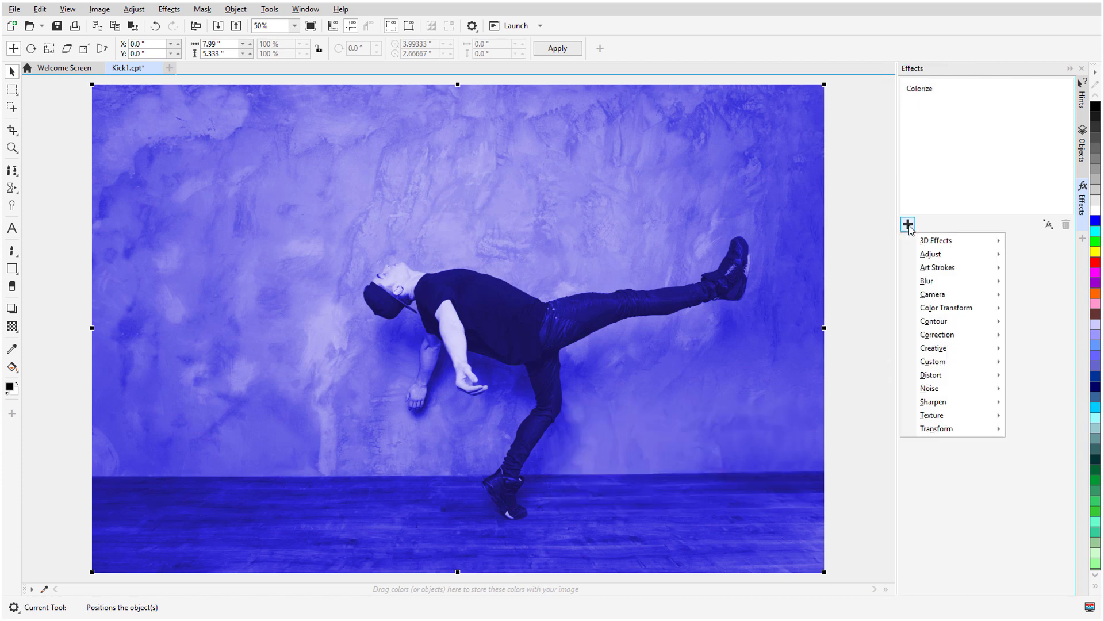
pyautogui.moveTo(930, 273)
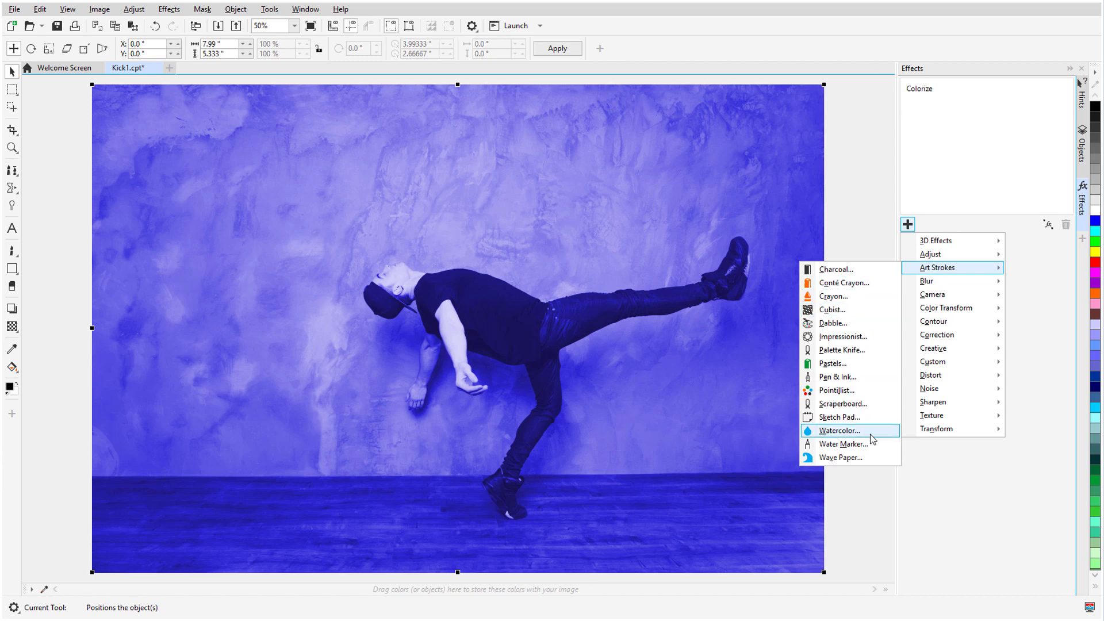
pyautogui.click(805, 431)
pyautogui.click(531, 263)
pyautogui.click(531, 281)
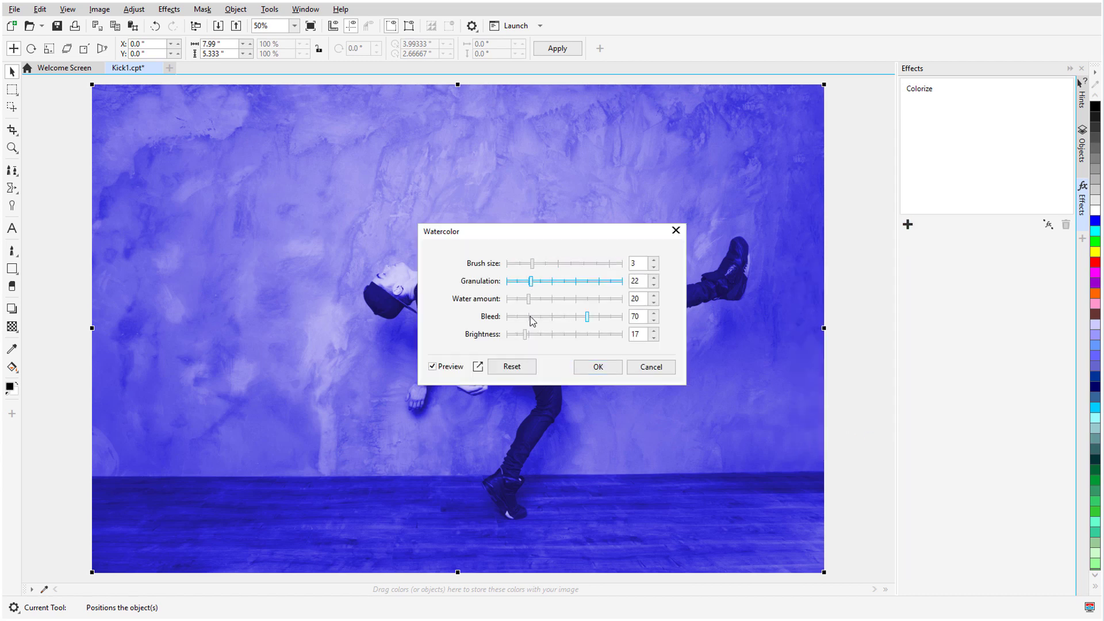
pyautogui.click(530, 317)
pyautogui.moveTo(540, 232); pyautogui.dragTo(715, 373)
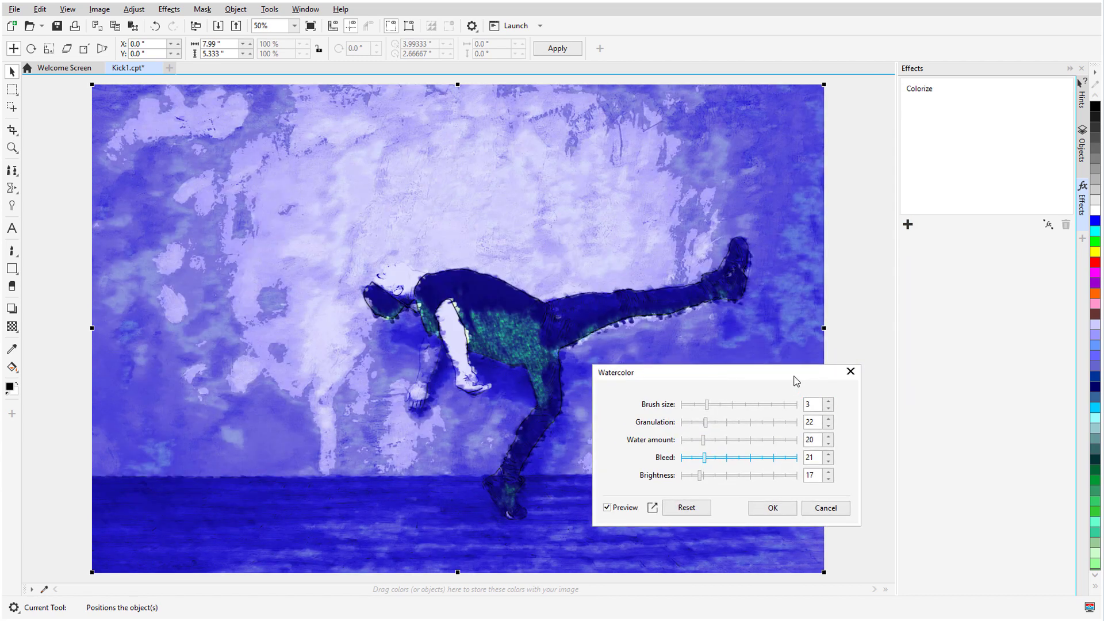
pyautogui.click(772, 509)
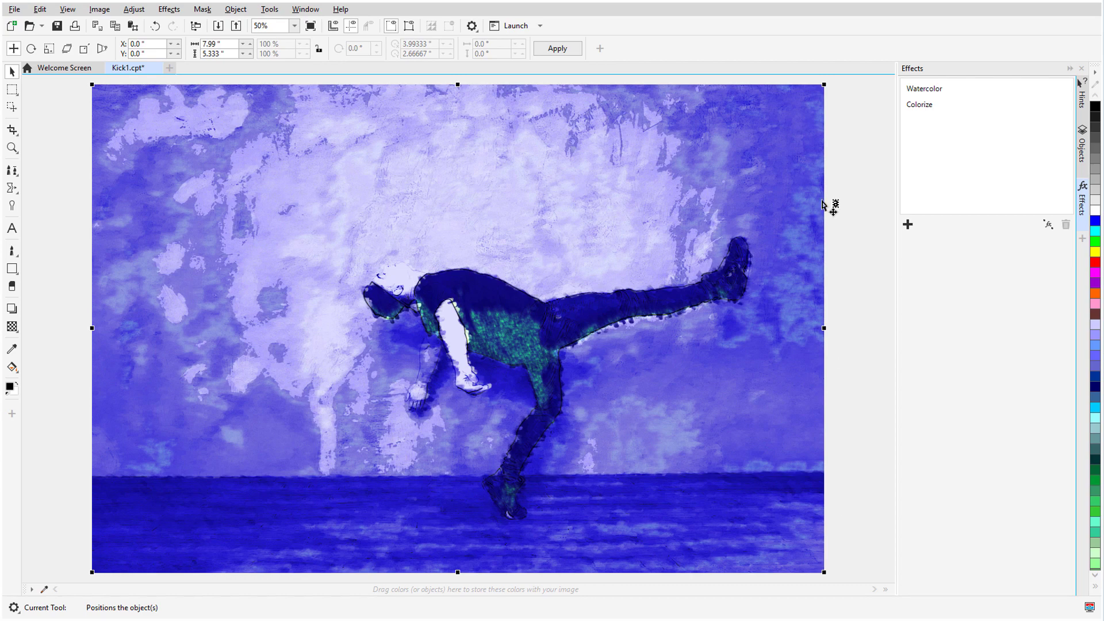
# Check the contribution of the Colorize and Watercolor effects by hiding each one, and restore the visibility of both.
pyautogui.moveTo(1054, 104)
pyautogui.click(1063, 105)
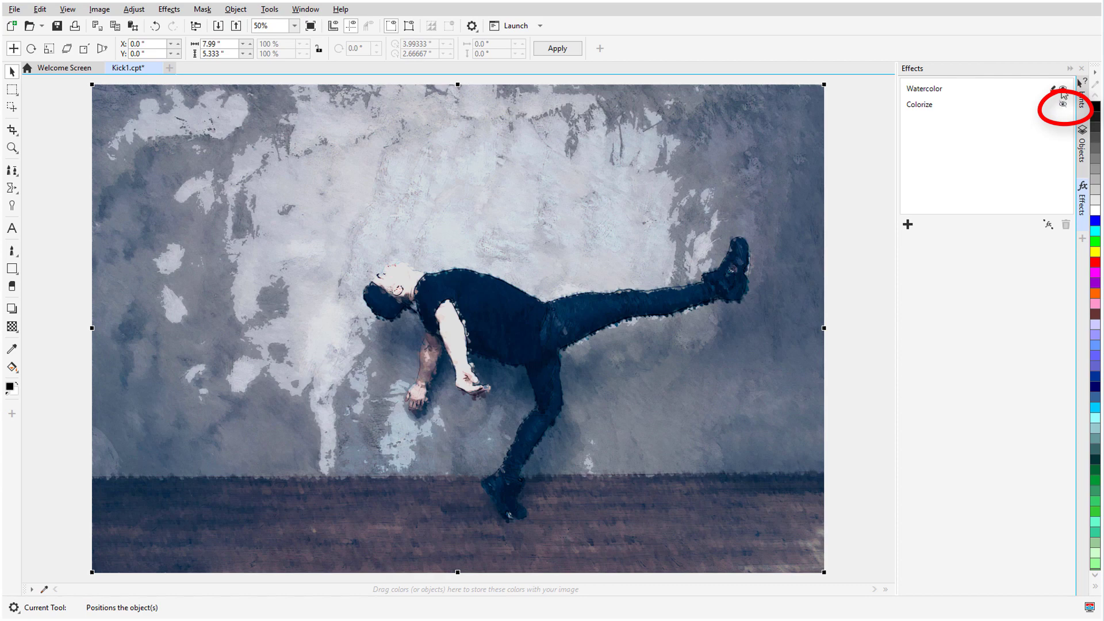
pyautogui.click(1062, 89)
pyautogui.click(1063, 105)
pyautogui.click(1063, 90)
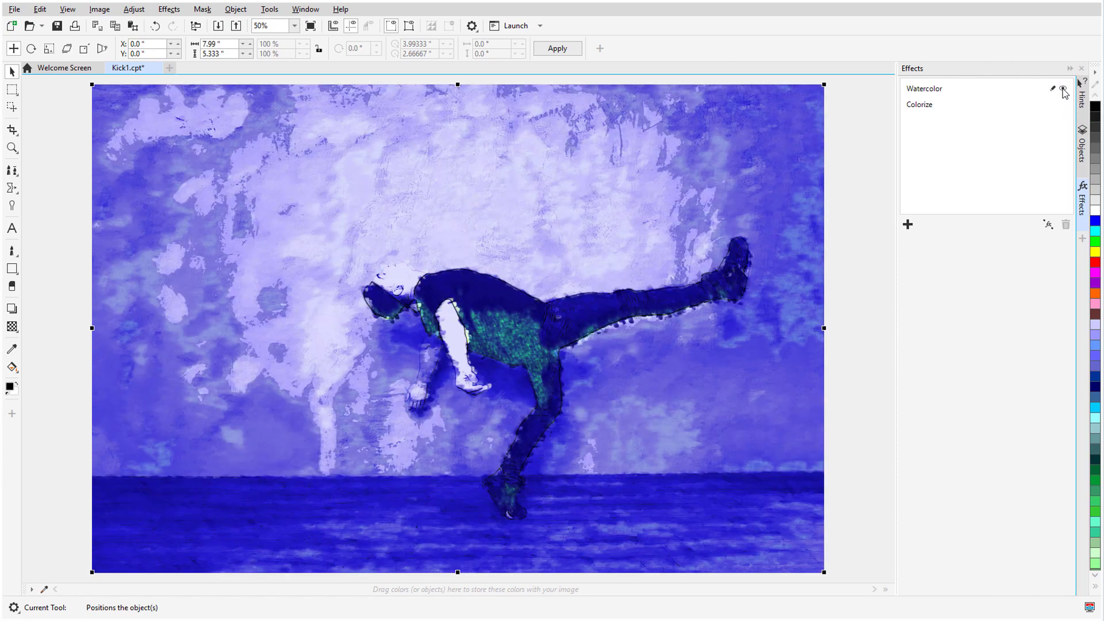
# Edit the existing Colorize effect on the Photo object, setting hue to 35 and saturation to 86.
pyautogui.click(970, 110)
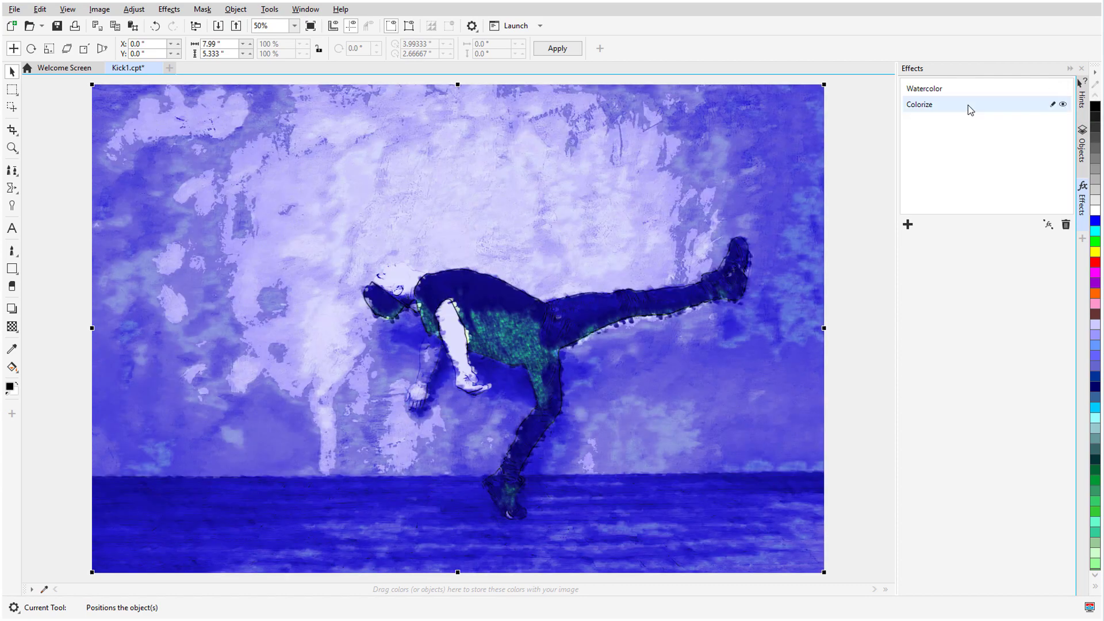
pyautogui.click(1052, 104)
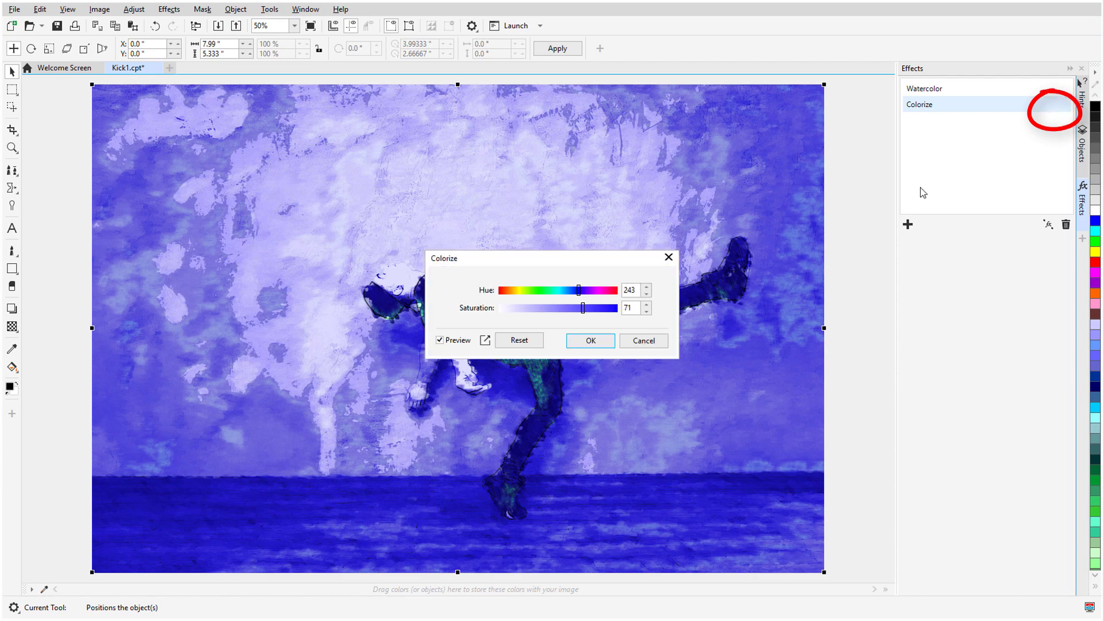
pyautogui.moveTo(606, 257); pyautogui.dragTo(747, 379)
pyautogui.click(655, 404)
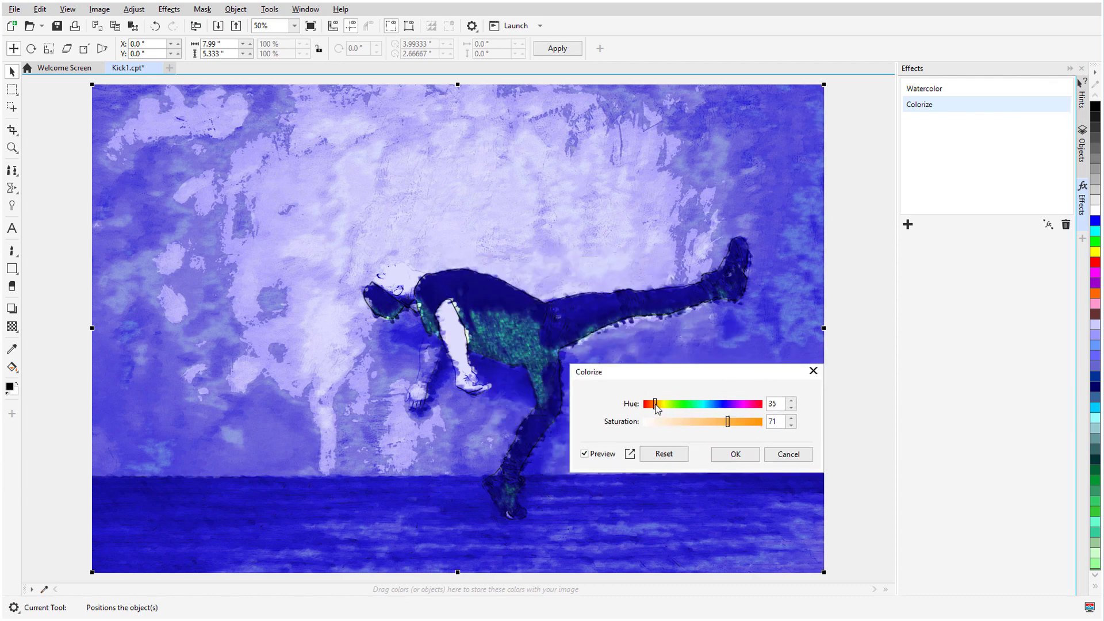
pyautogui.click(746, 421)
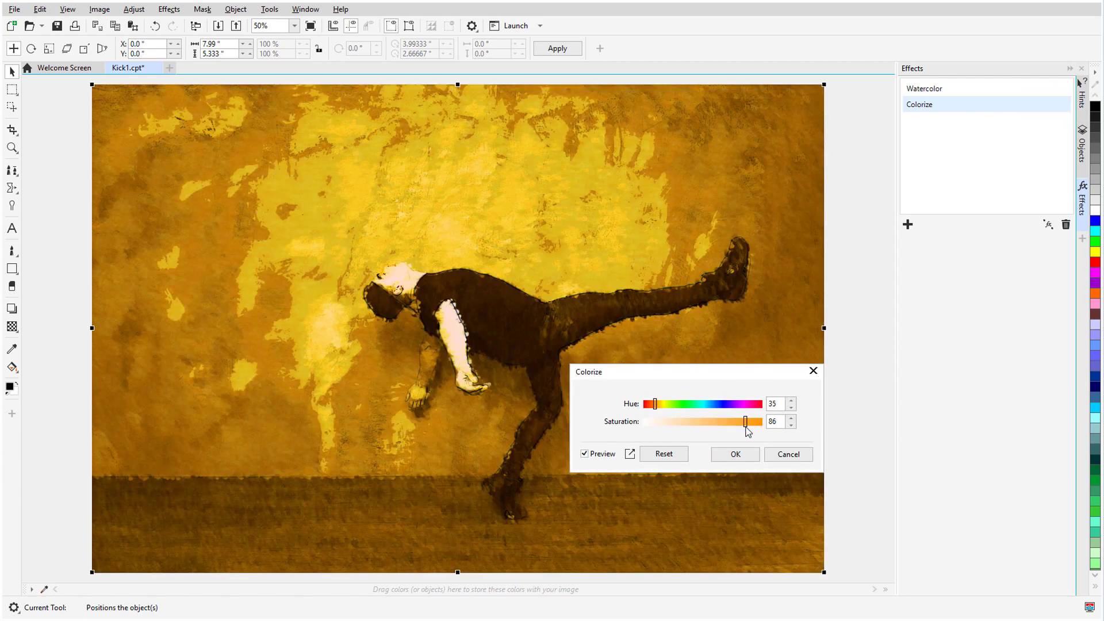
pyautogui.click(745, 454)
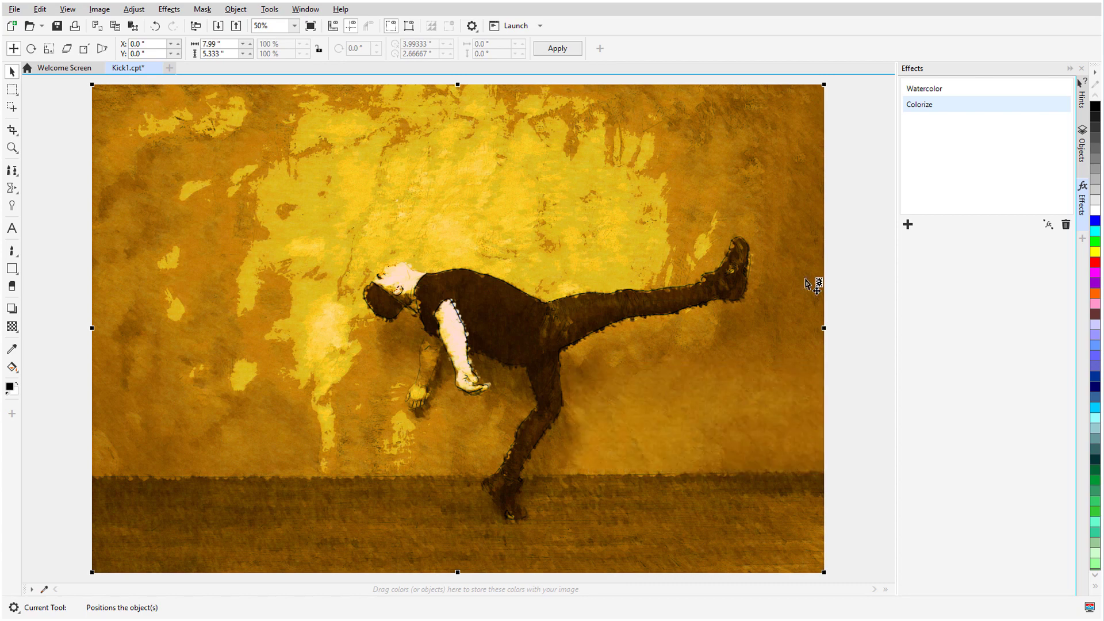
# Set the Watercolor effect to brush size 7, granulation 68 and bleed 71, and reorder it below Colorize in the effect stack.
pyautogui.click(1052, 88)
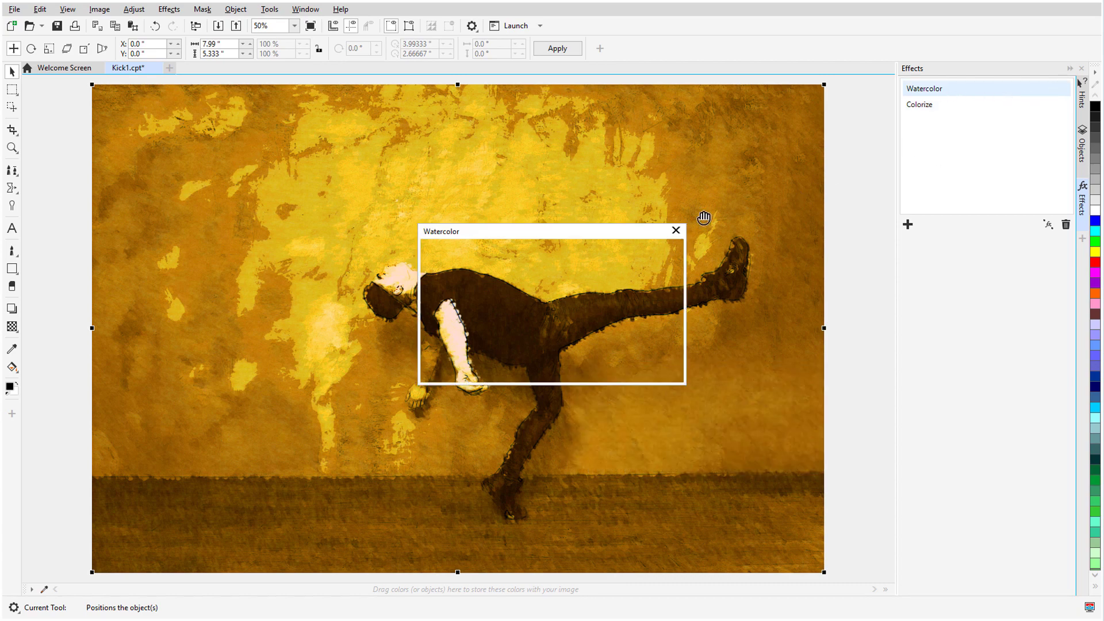
pyautogui.moveTo(575, 232); pyautogui.dragTo(722, 323)
pyautogui.click(718, 354)
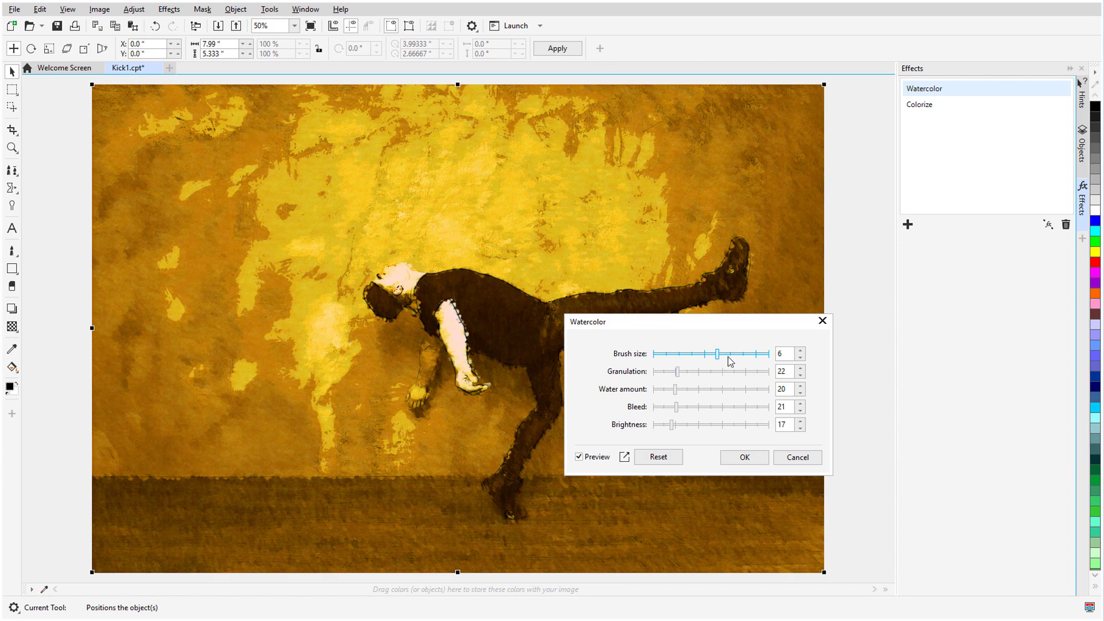
pyautogui.click(729, 355)
pyautogui.click(731, 371)
pyautogui.click(735, 407)
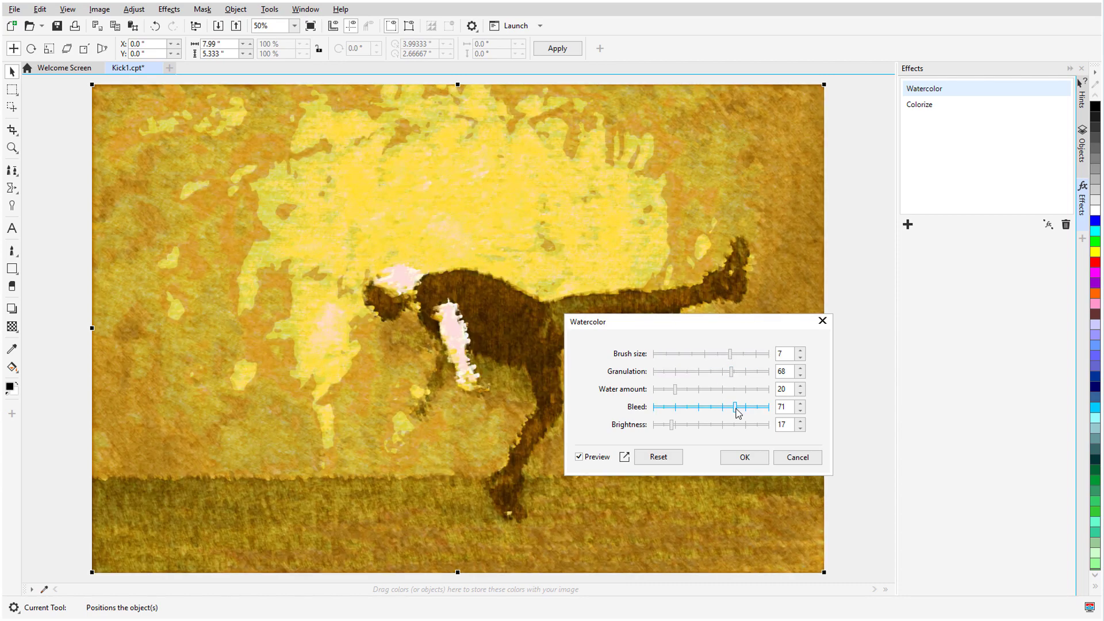
pyautogui.click(744, 457)
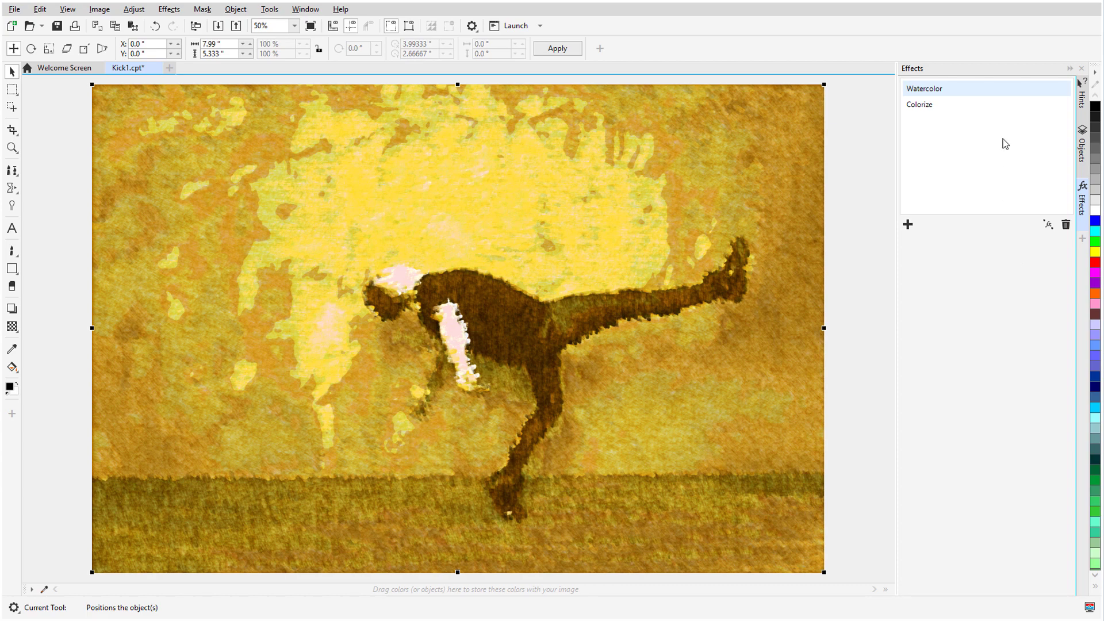
pyautogui.moveTo(923, 91); pyautogui.dragTo(925, 111)
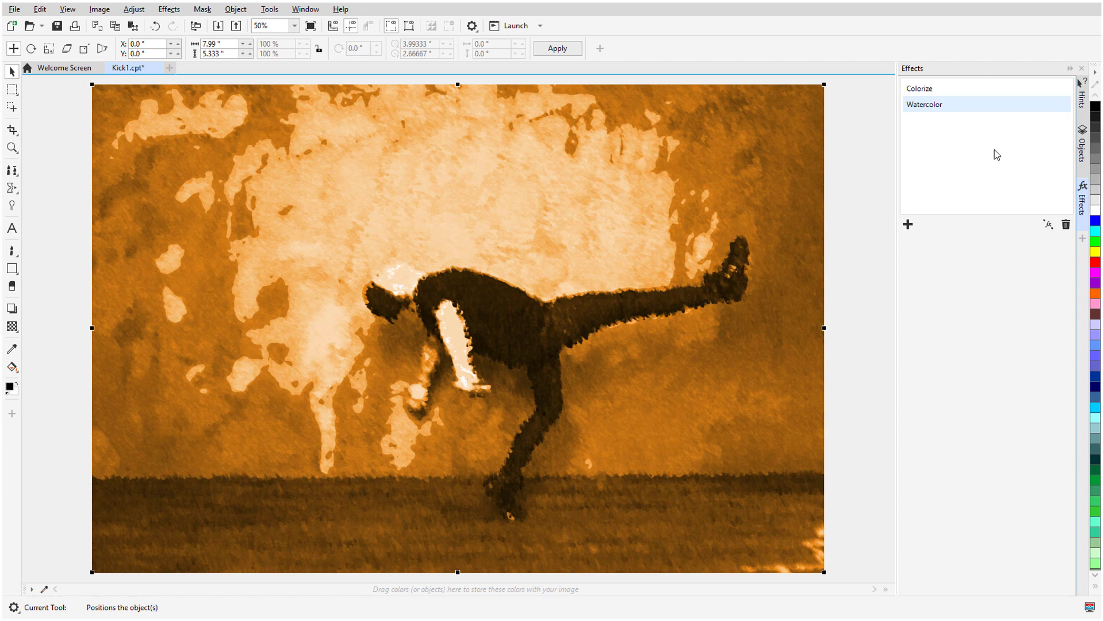
# Make the Blue Wall Overlay object visible and select it.
pyautogui.click(1082, 158)
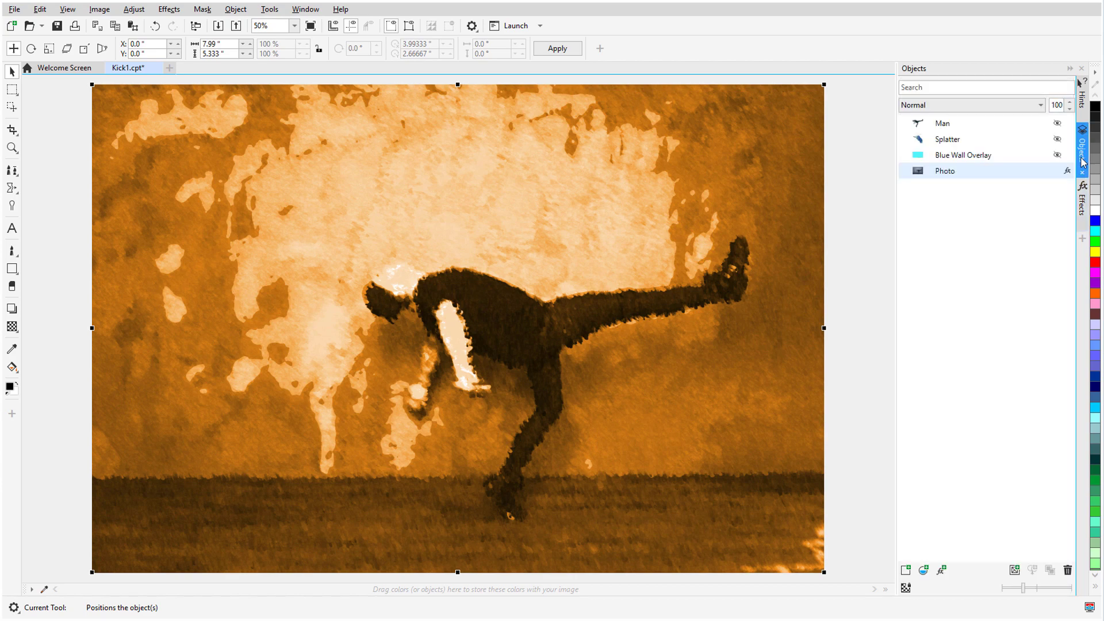
pyautogui.click(1057, 154)
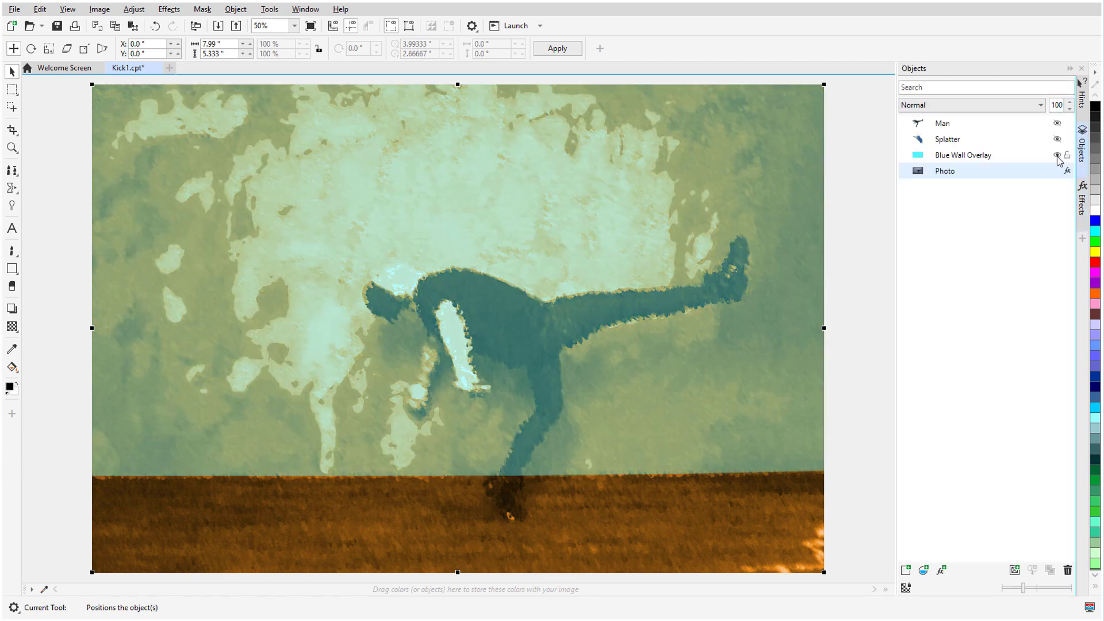
pyautogui.click(984, 156)
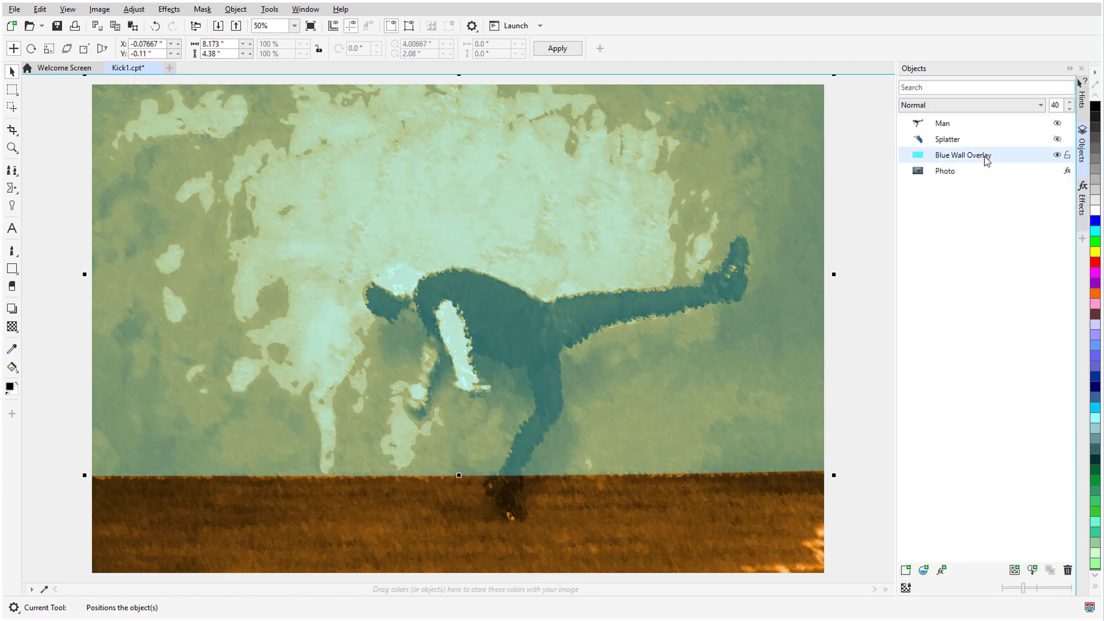
# Add a non-destructive Brick Wall texture effect to the Blue Wall Overlay with roughness 39, brick width 130 and brick height 55.
pyautogui.click(1081, 201)
pyautogui.click(907, 224)
pyautogui.moveTo(961, 418)
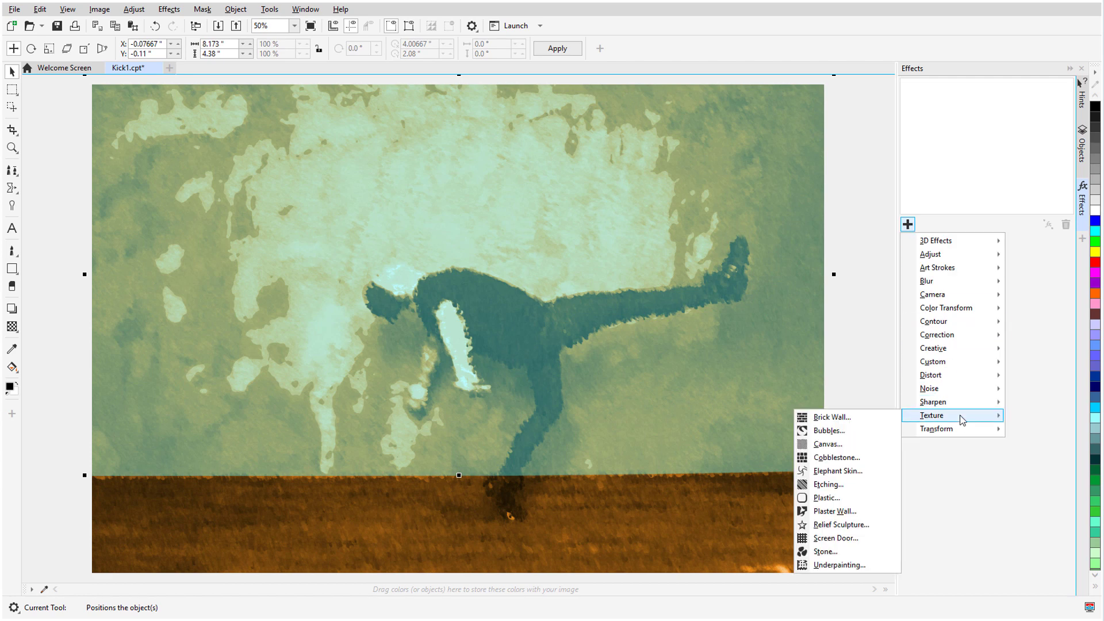
pyautogui.moveTo(648, 225); pyautogui.dragTo(779, 343)
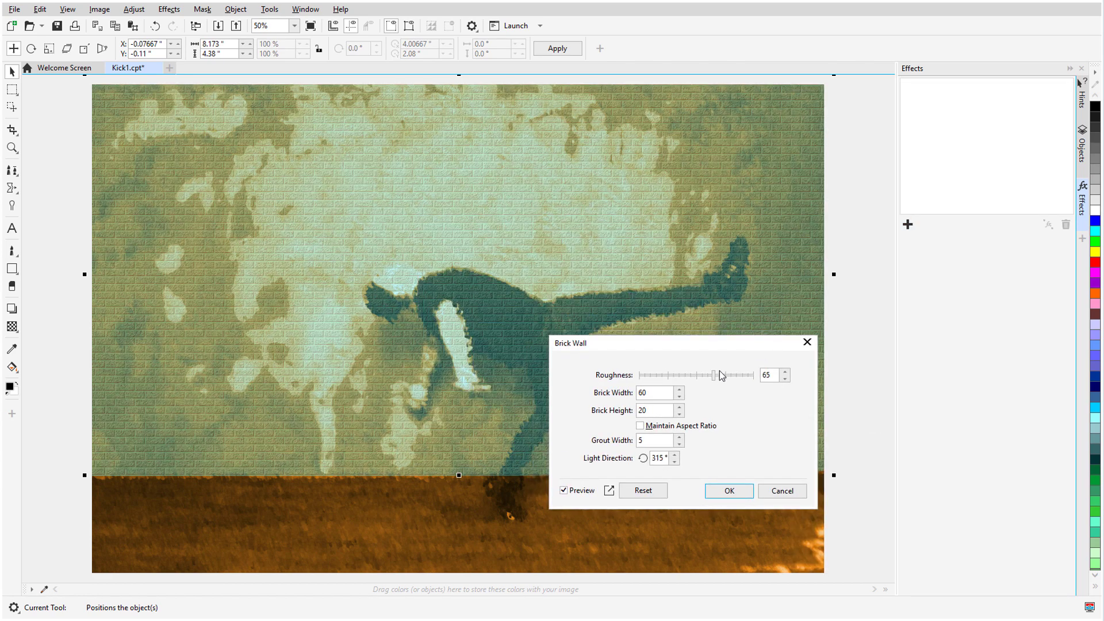
pyautogui.moveTo(713, 375); pyautogui.dragTo(683, 375)
pyautogui.doubleClick(642, 393)
pyautogui.write('130')
pyautogui.press('Tab')
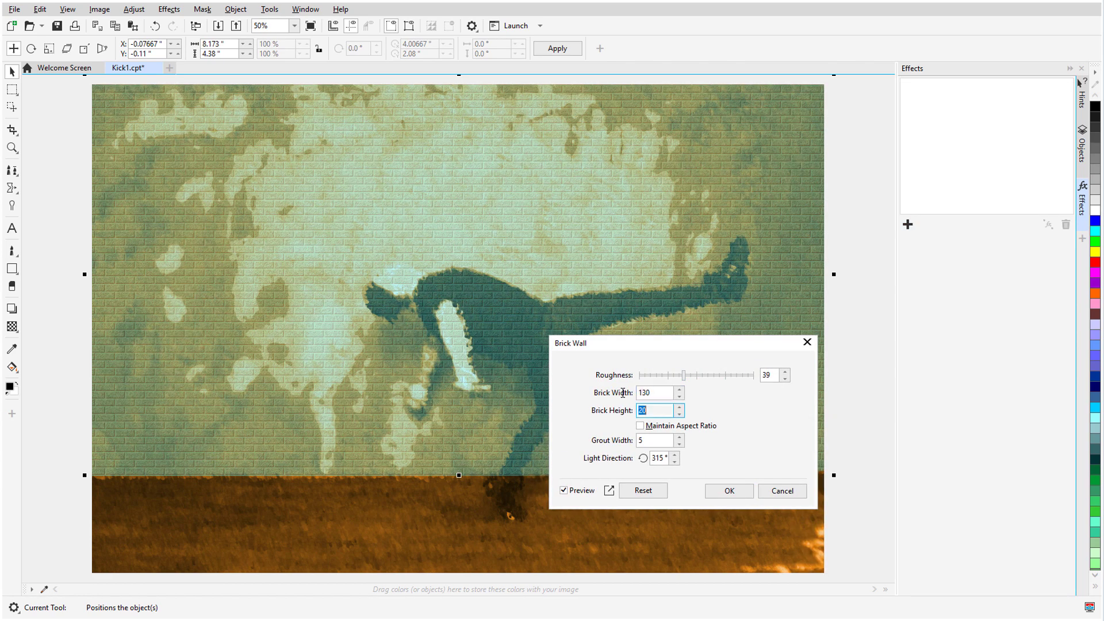
pyautogui.write('55')
pyautogui.press('Tab')
pyautogui.click(729, 491)
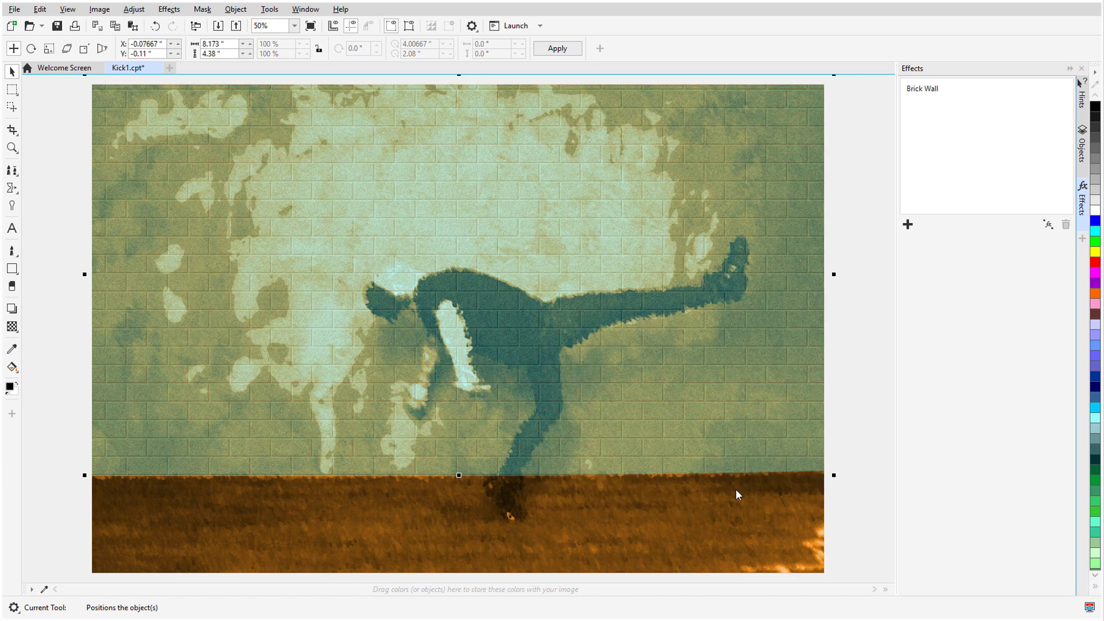
# Make the Splatter and Man objects visible.
pyautogui.click(1081, 146)
pyautogui.click(1057, 140)
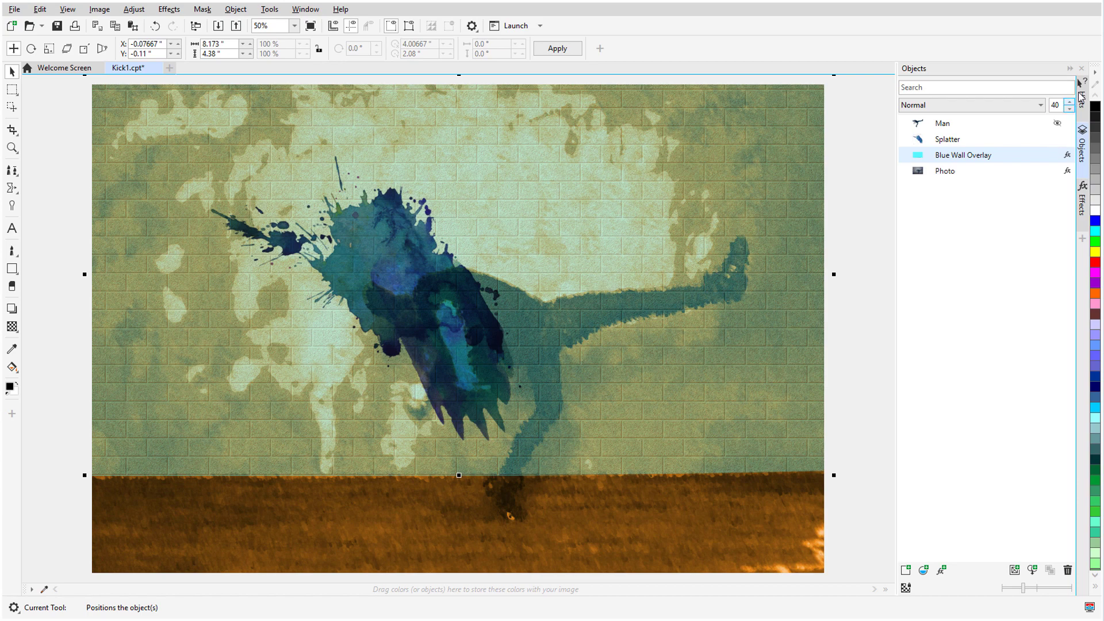
pyautogui.click(1056, 123)
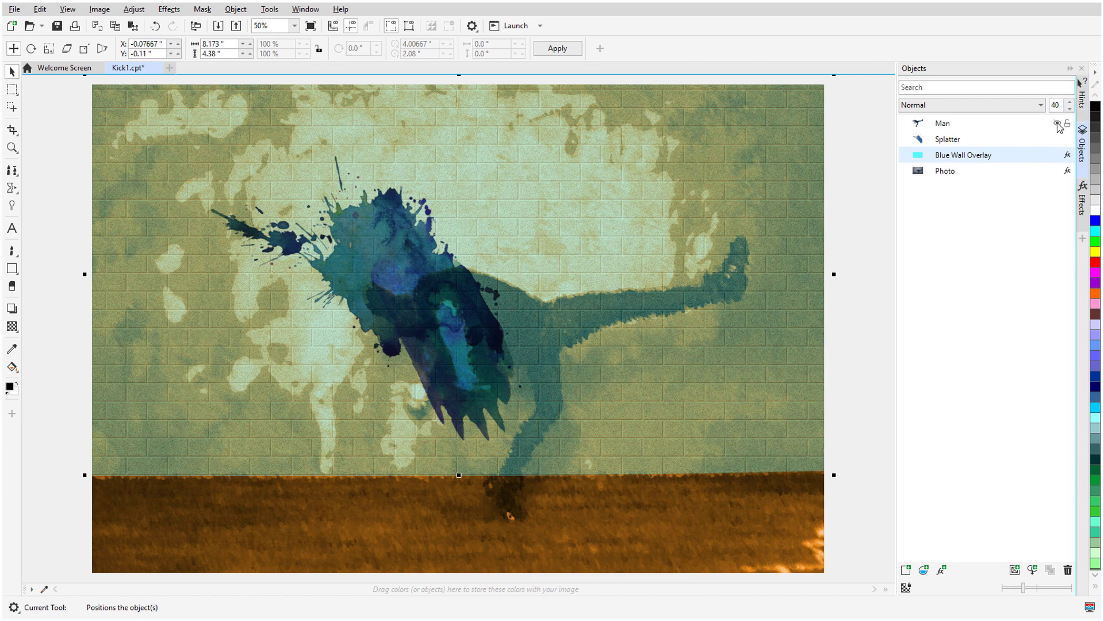
# Add a non-destructive Motion Blur effect to the Man object with a distance of 26 and direction 0.
pyautogui.click(954, 125)
pyautogui.click(1081, 208)
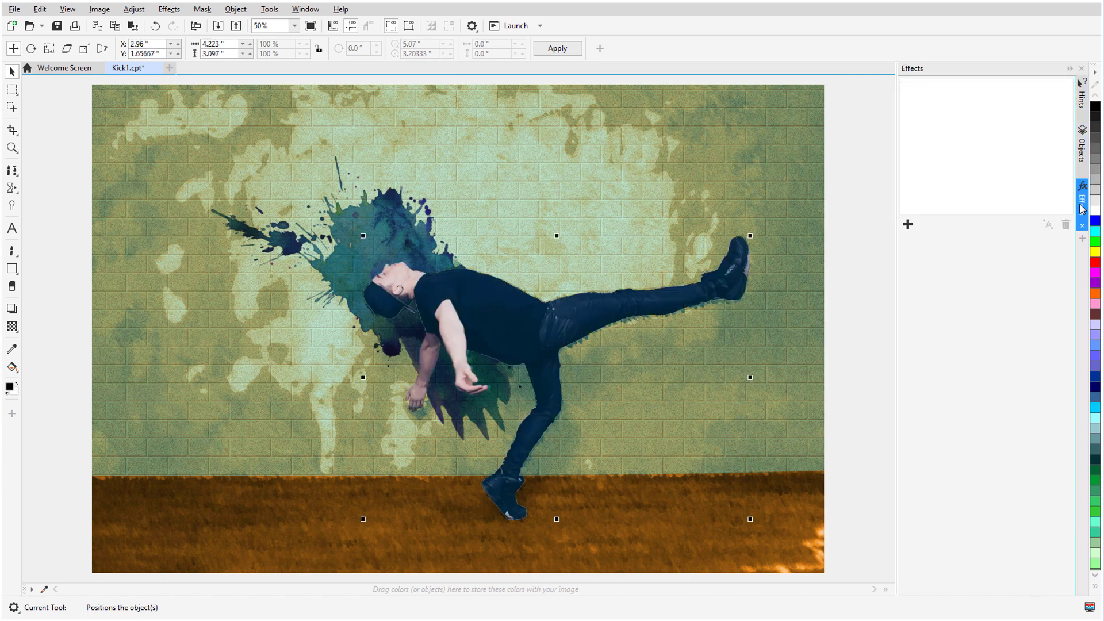
pyautogui.click(907, 225)
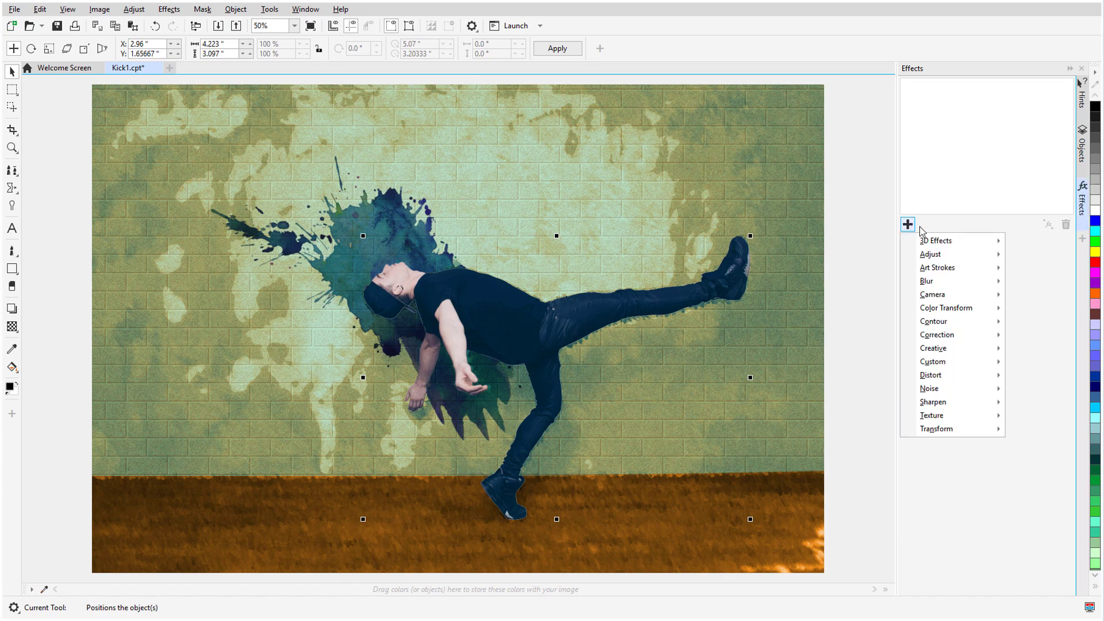
pyautogui.moveTo(938, 283)
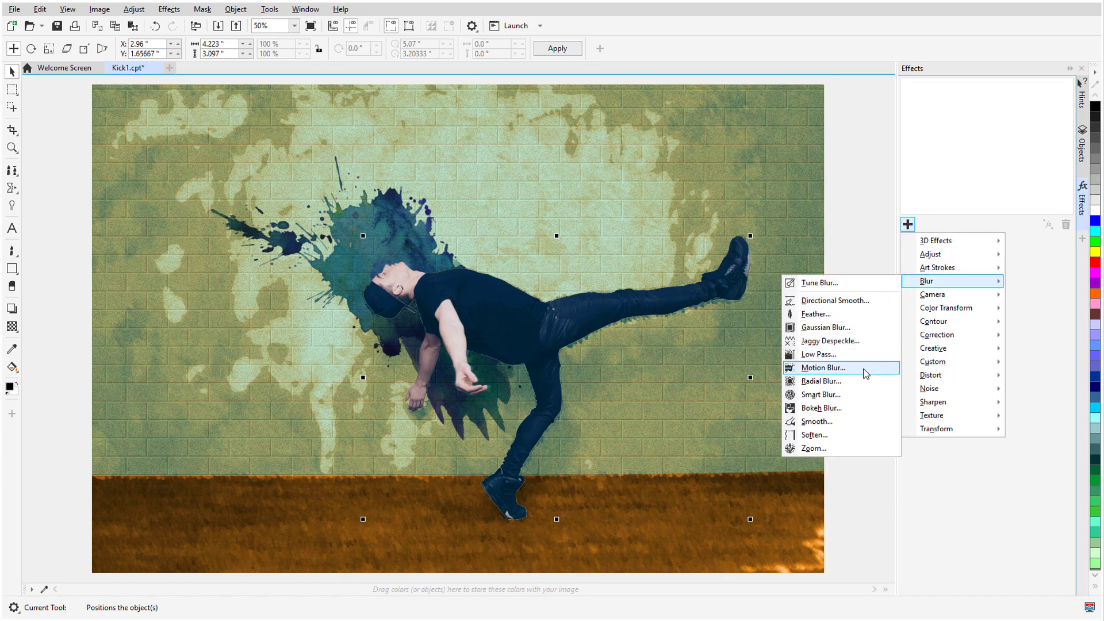
pyautogui.click(828, 368)
pyautogui.moveTo(606, 234); pyautogui.dragTo(779, 328)
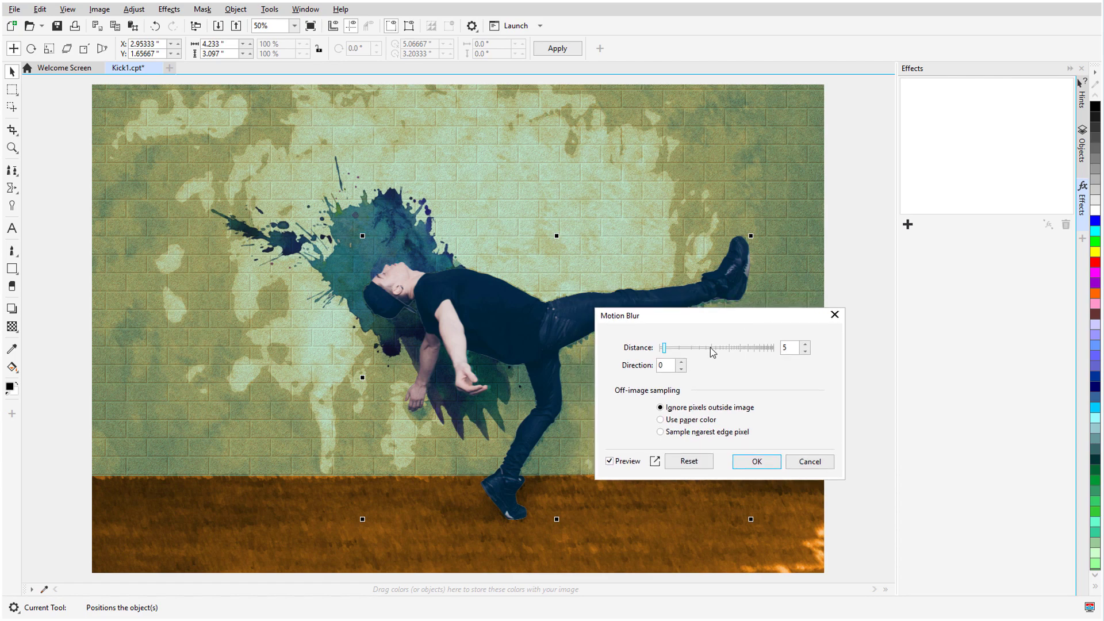
pyautogui.click(709, 350)
pyautogui.click(684, 352)
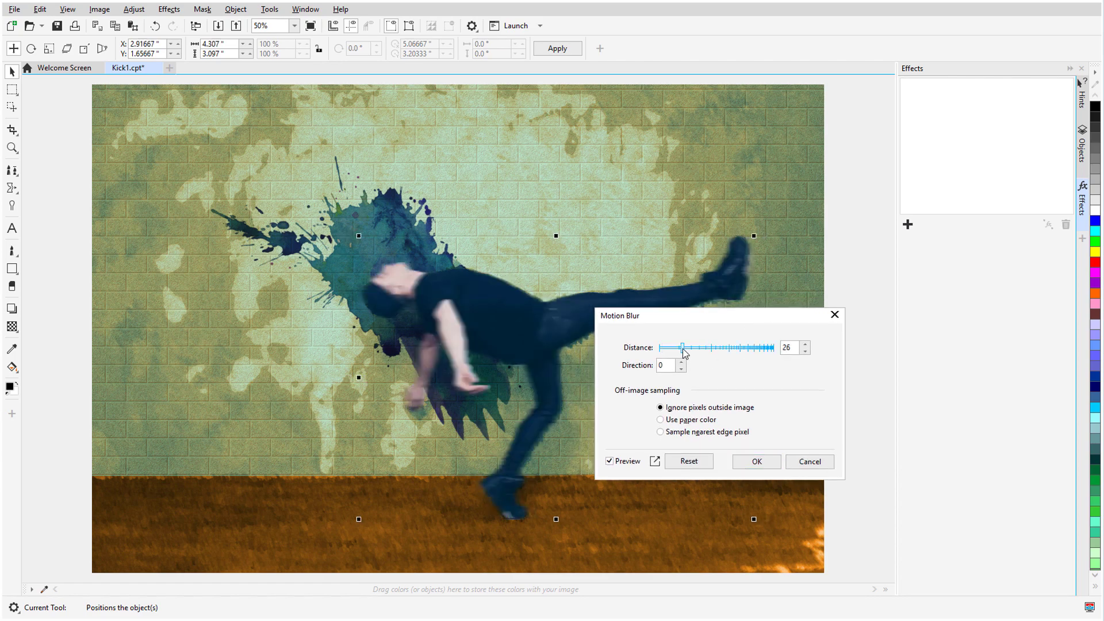
pyautogui.click(755, 461)
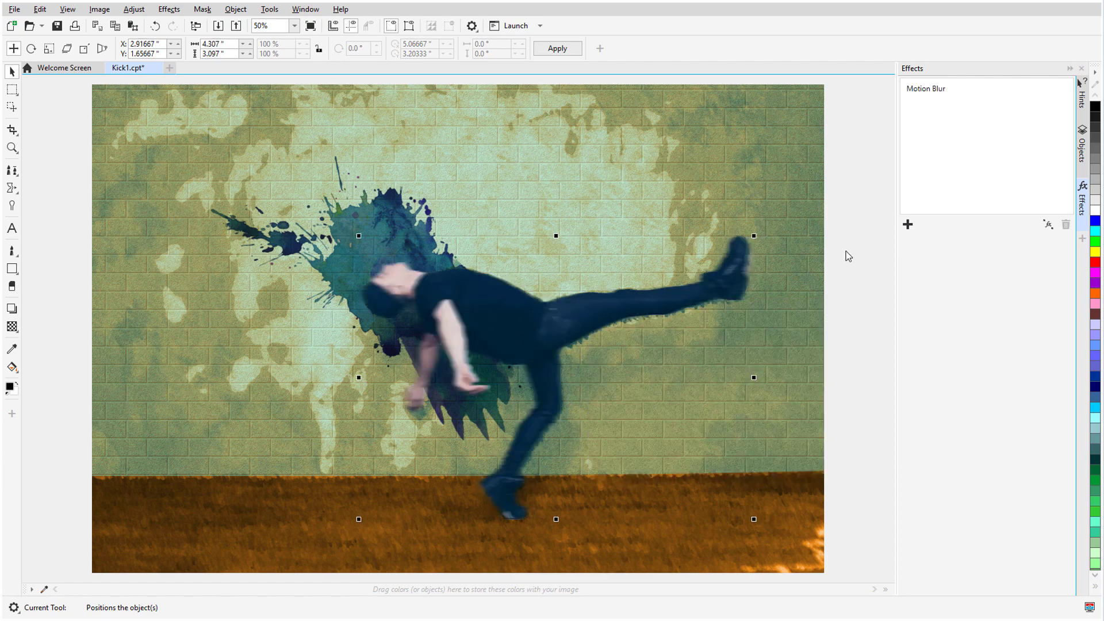
# Compare the image with and without effects by switching off those of Photo, Blue Wall Overlay and Man, and switch them all back on.
pyautogui.click(1084, 154)
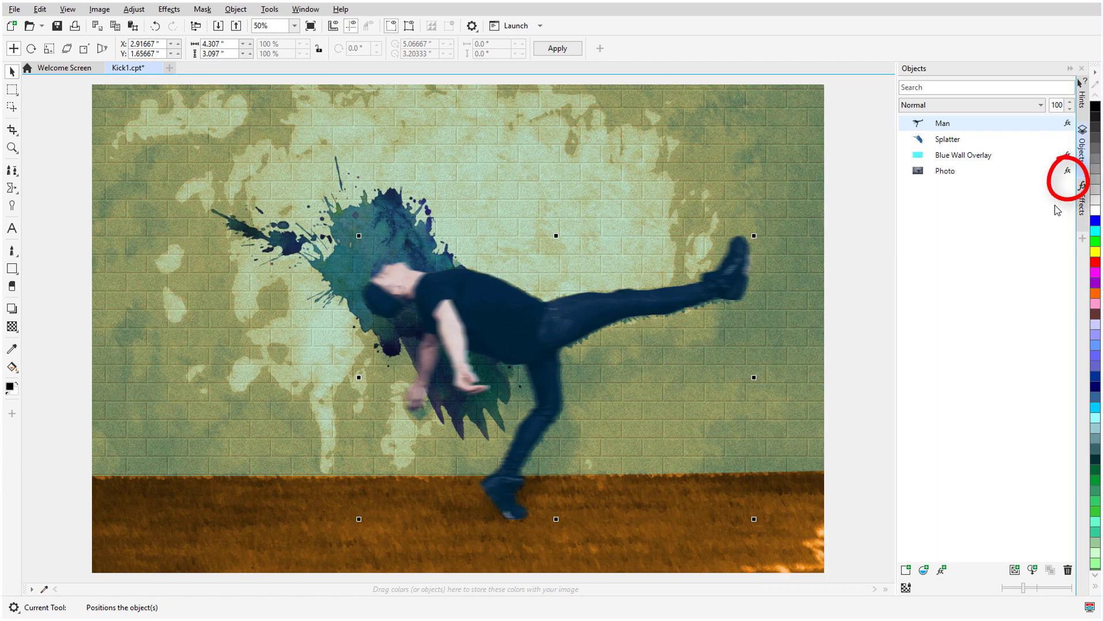
pyautogui.click(1067, 171)
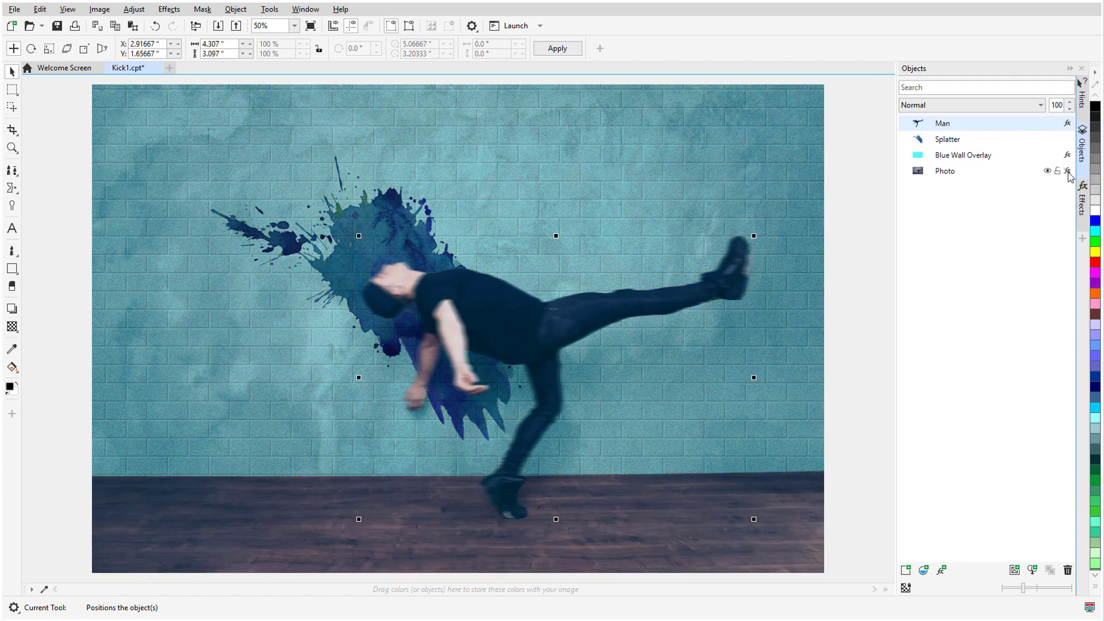
pyautogui.click(1067, 155)
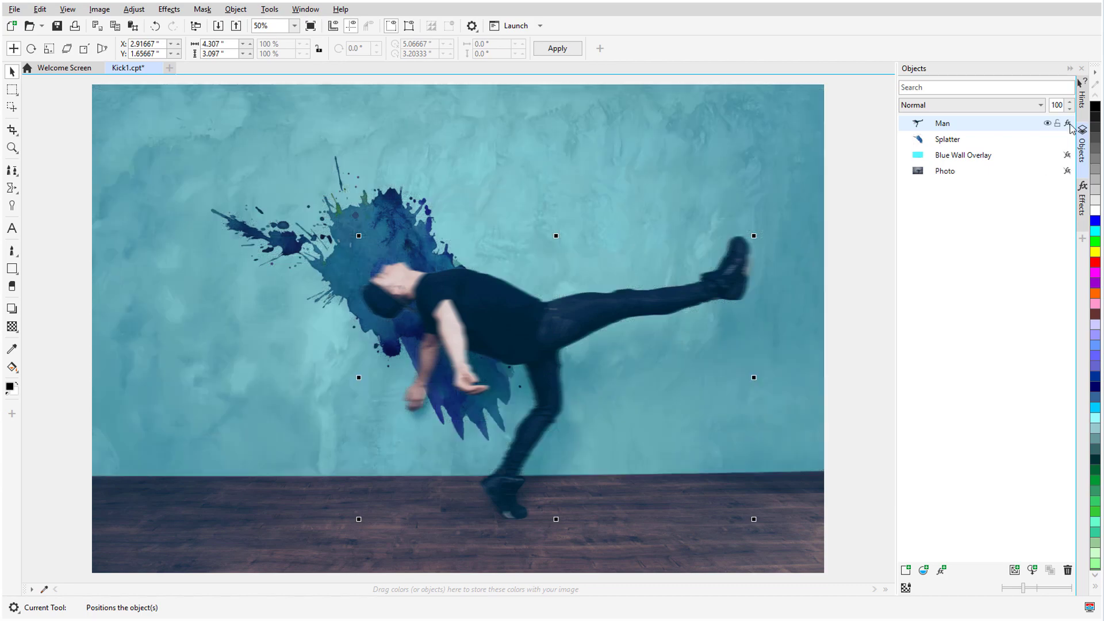
pyautogui.click(1068, 123)
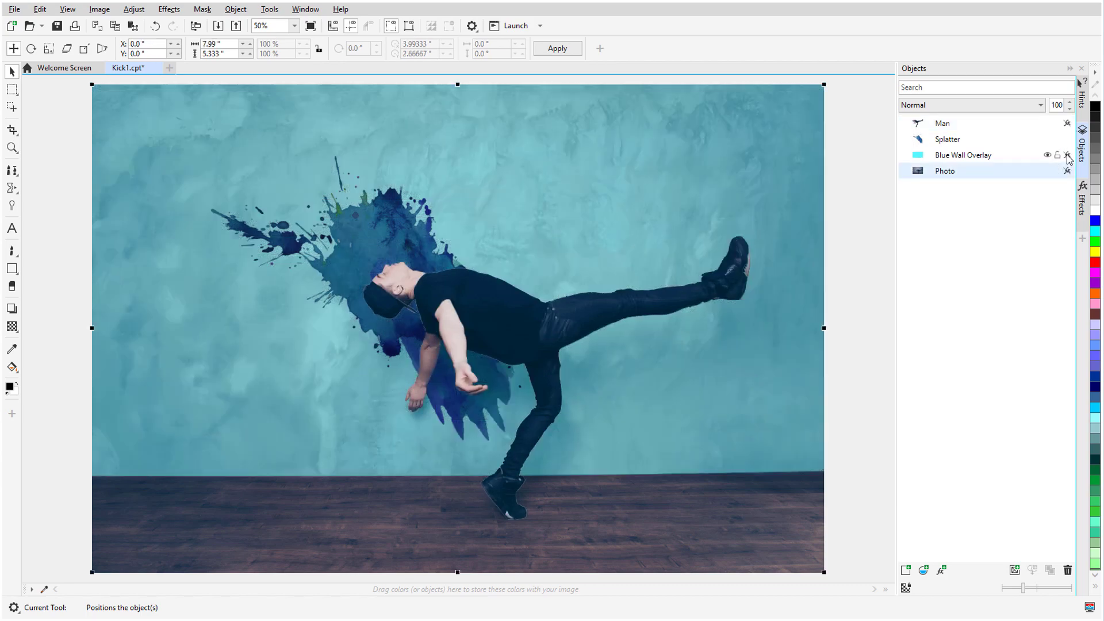
pyautogui.click(1068, 156)
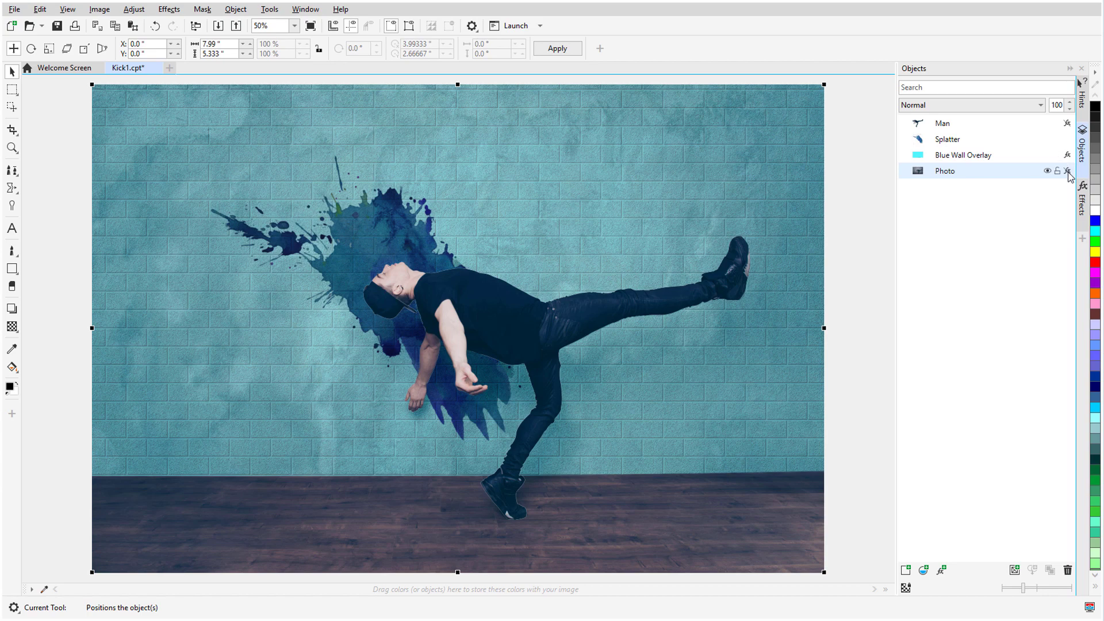
pyautogui.click(1067, 123)
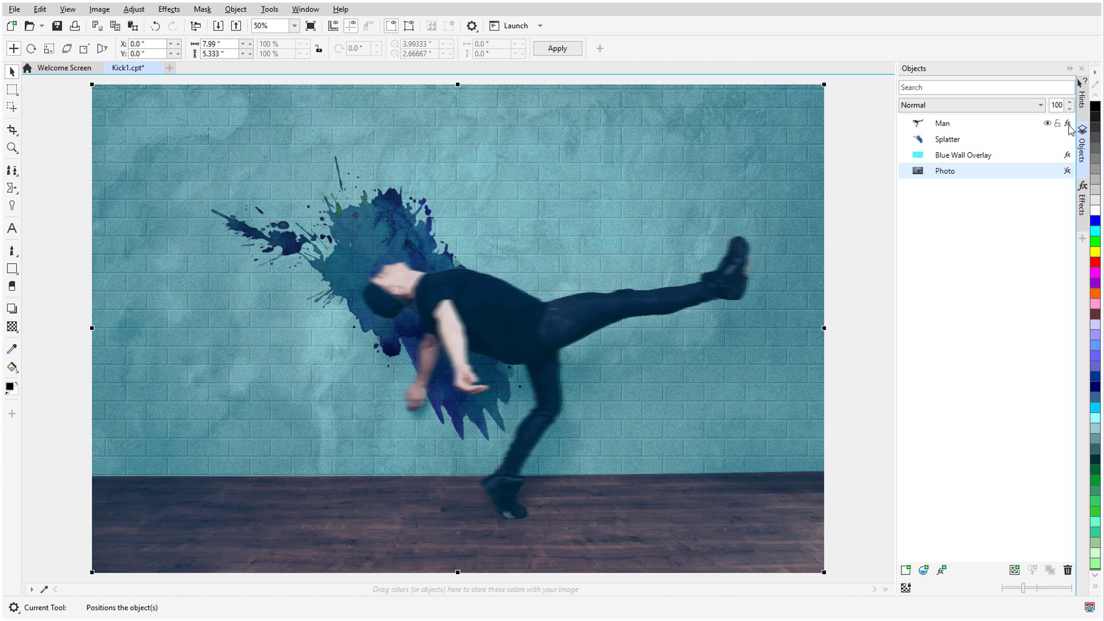
pyautogui.click(1066, 170)
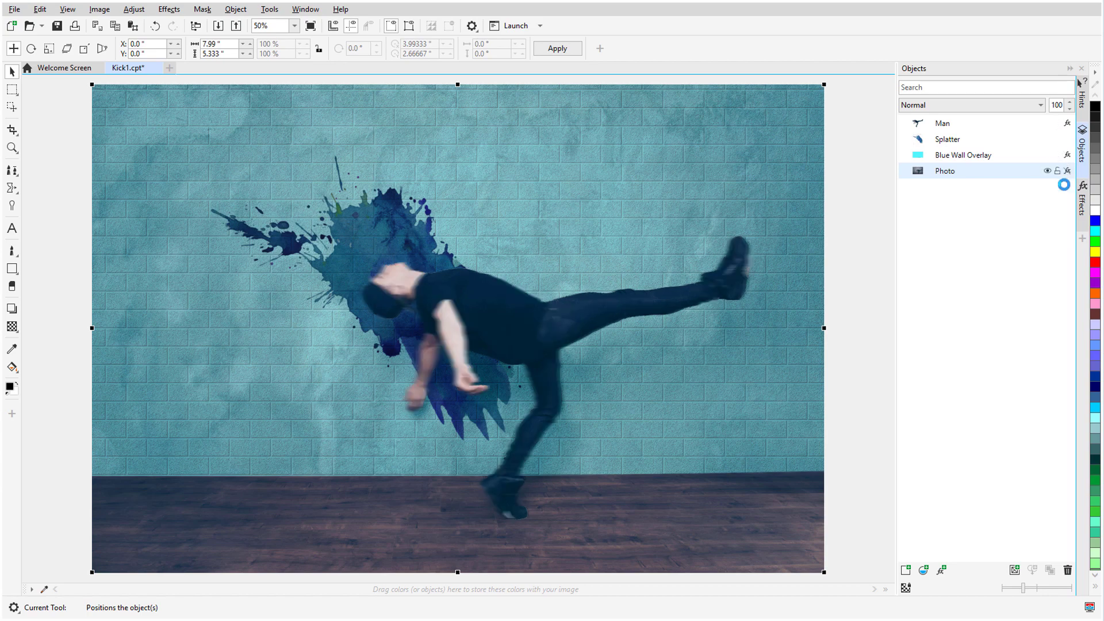